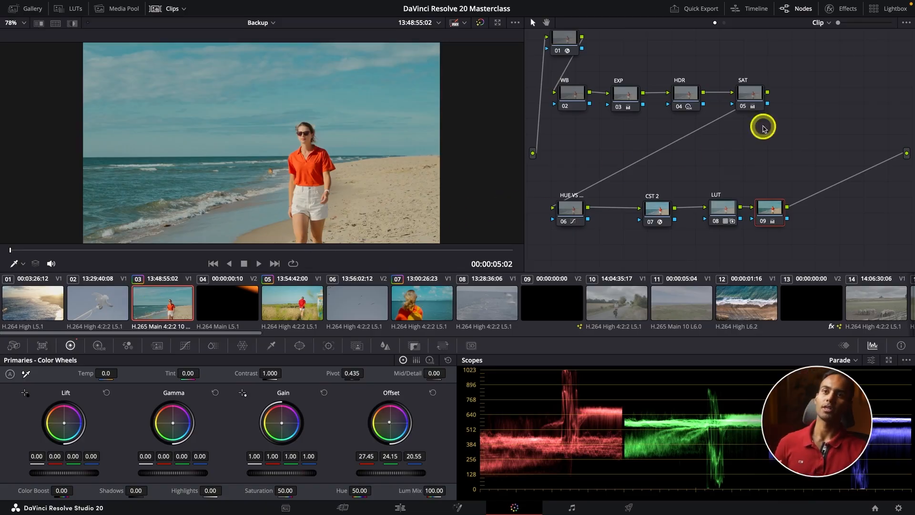
Step: Hide the clip thumbnails and move the HUE VS and CST 2 nodes up, close together in one row
click(164, 10)
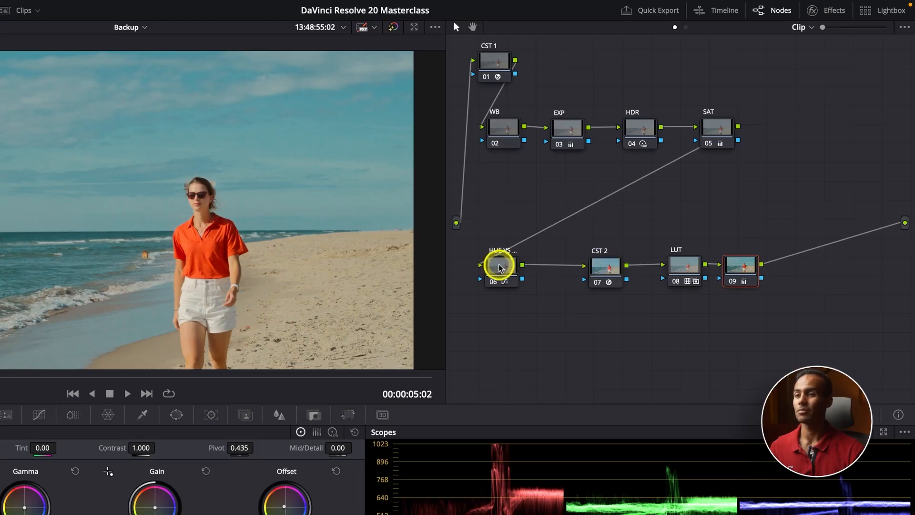
drag(498, 266, 492, 226)
drag(603, 267, 577, 231)
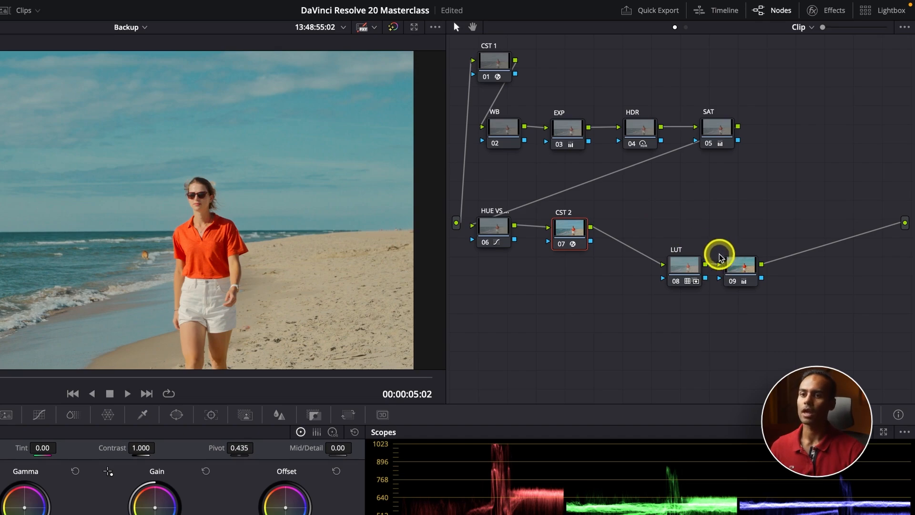
Step: Disable the LUT node and the unnamed node 09 after it, and move both toward the graph's output
drag(667, 239, 758, 281)
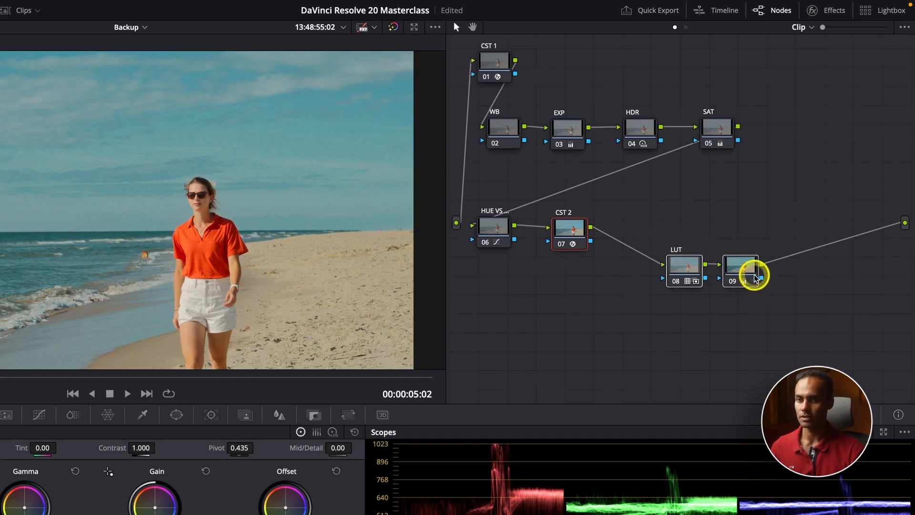
key(ctrl+d)
click(582, 240)
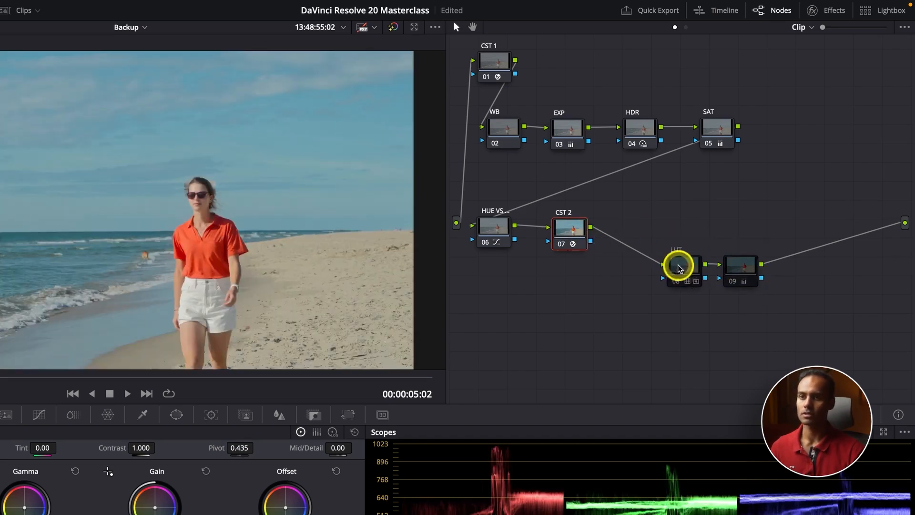
drag(740, 266, 837, 229)
Step: Add a serial node after CST 2 and label it Film Look
click(570, 229)
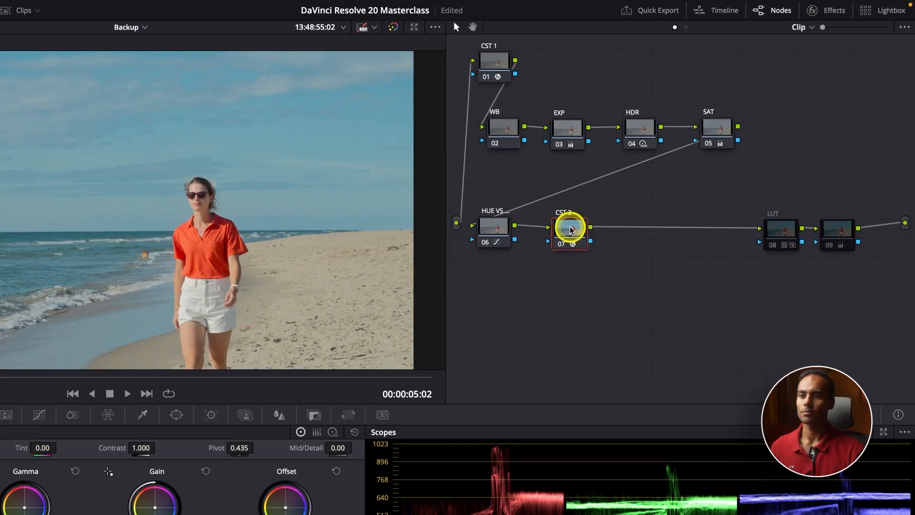
key(alt+s)
drag(627, 231, 643, 231)
right_click(644, 230)
click(661, 251)
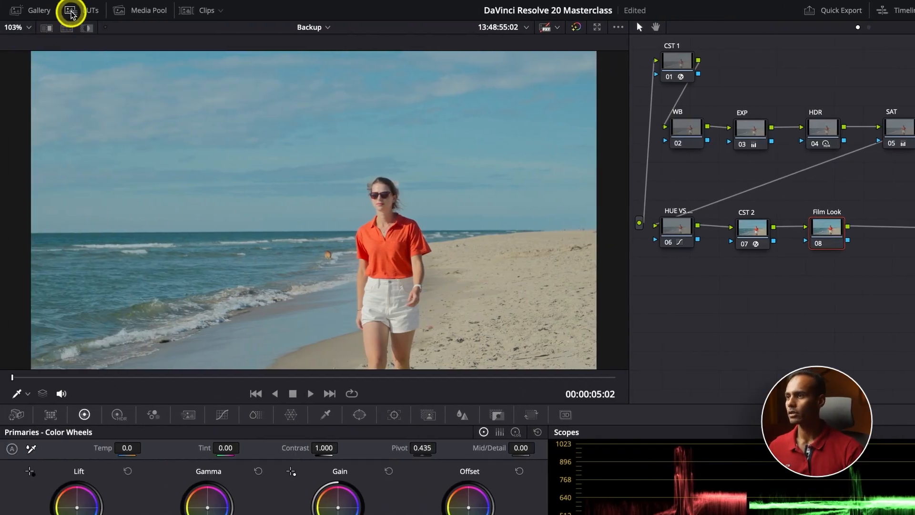
Step: Open the Film Looks folder in the LUT library and show its LUTs as a list
click(70, 11)
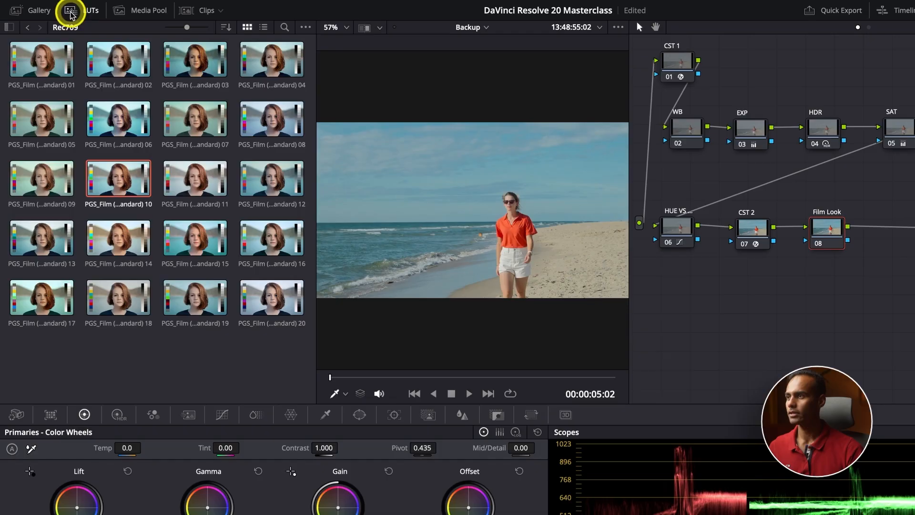
click(8, 28)
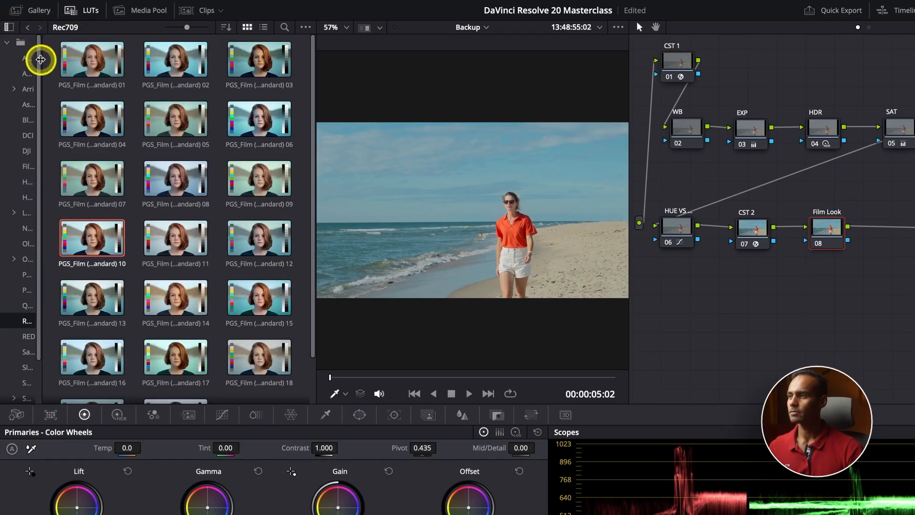
drag(48, 64, 137, 76)
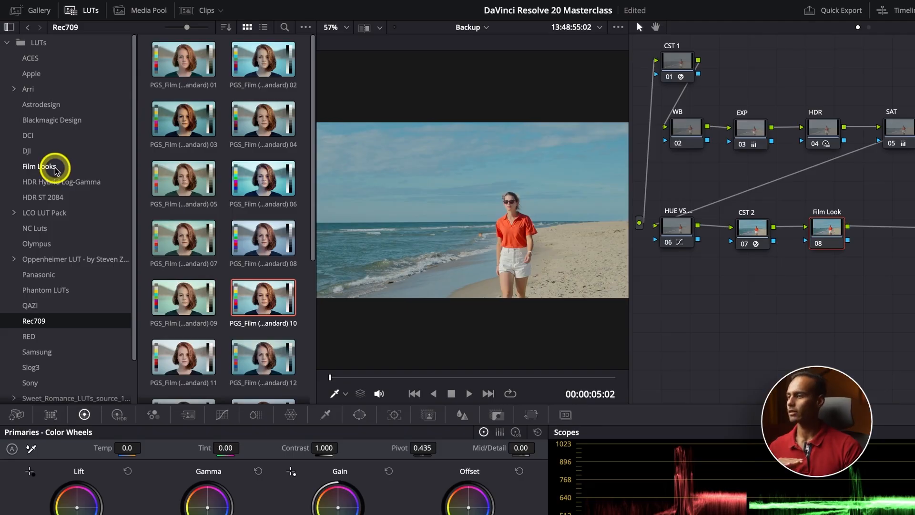
click(54, 168)
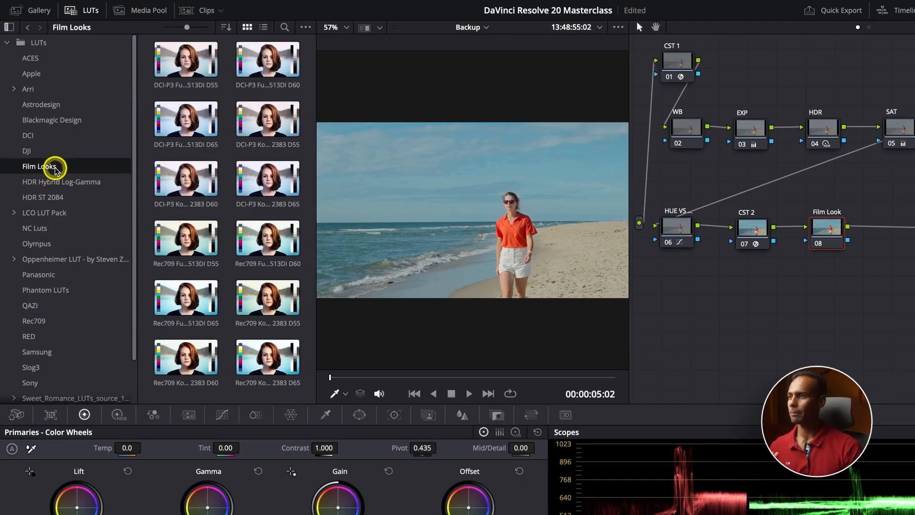
click(9, 27)
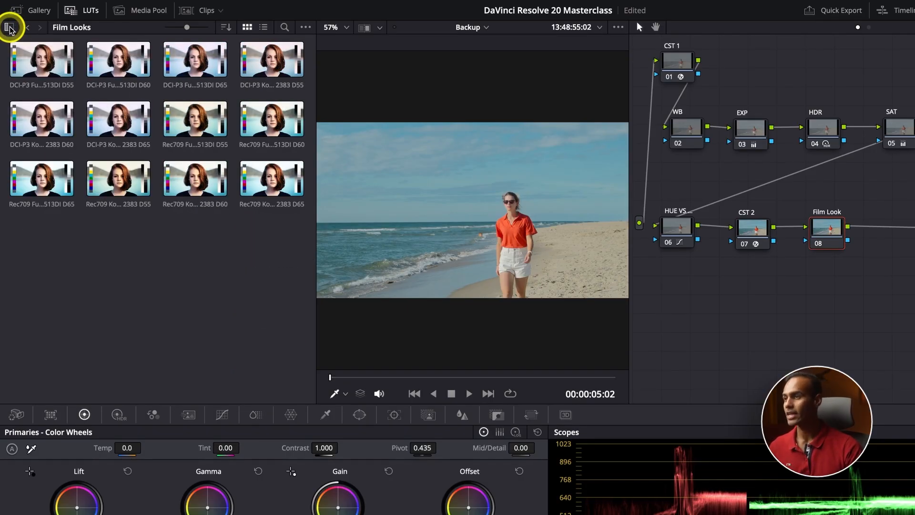
click(263, 29)
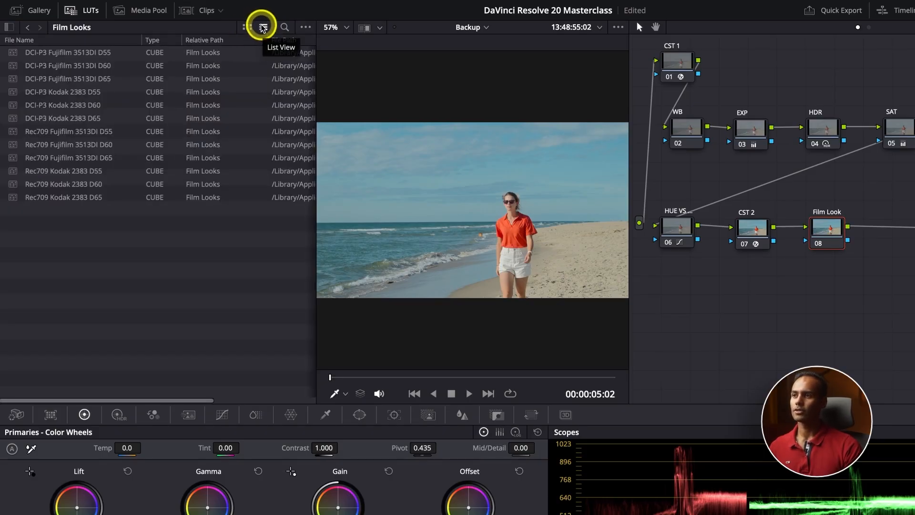
Step: Try the Rec709 Kodak 2383 D65 and D60 LUTs on the Film Look node, apply D55, and compare the image with the node off and on
click(122, 54)
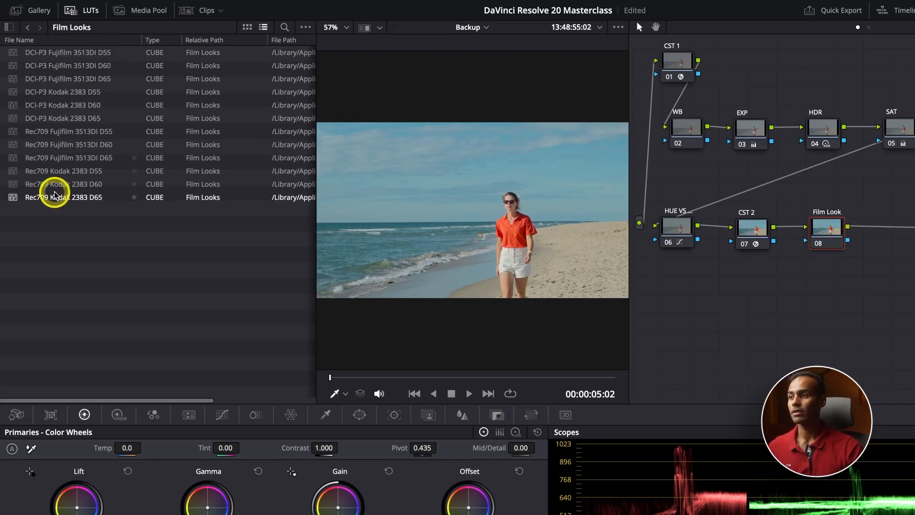
double_click(89, 198)
double_click(74, 185)
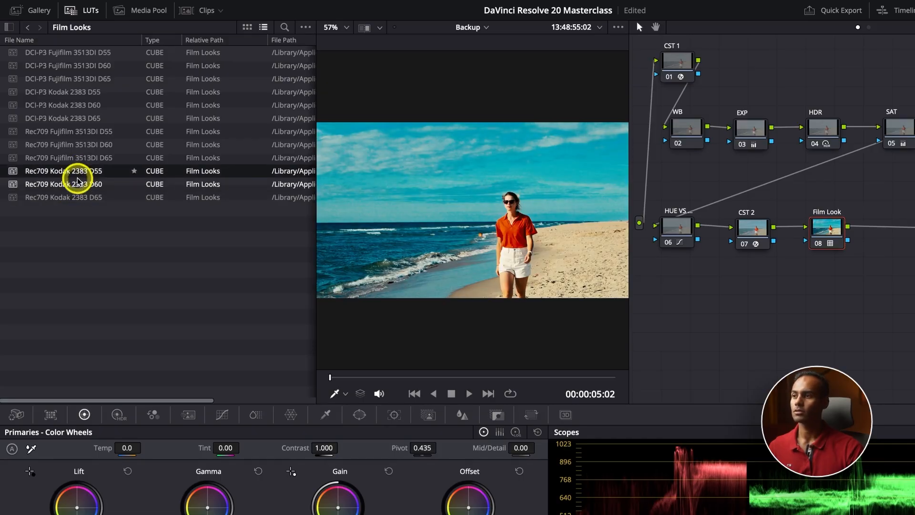
double_click(61, 174)
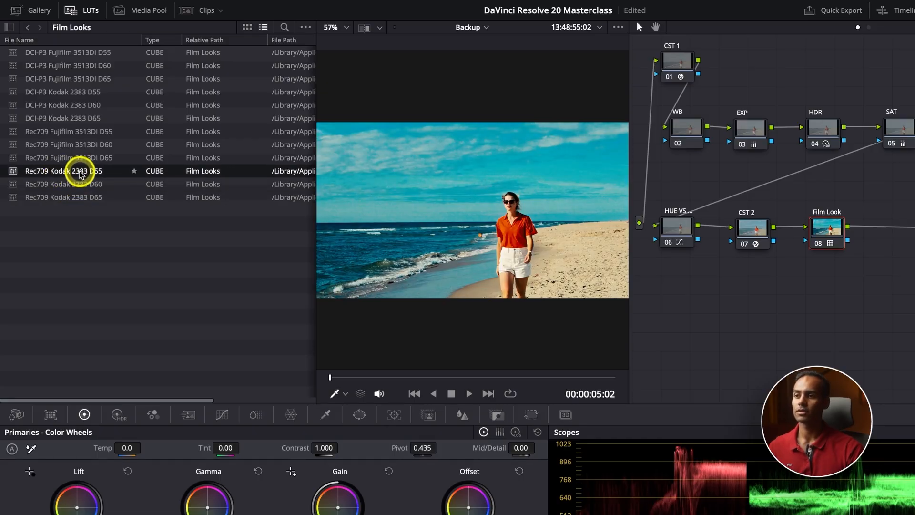
click(89, 12)
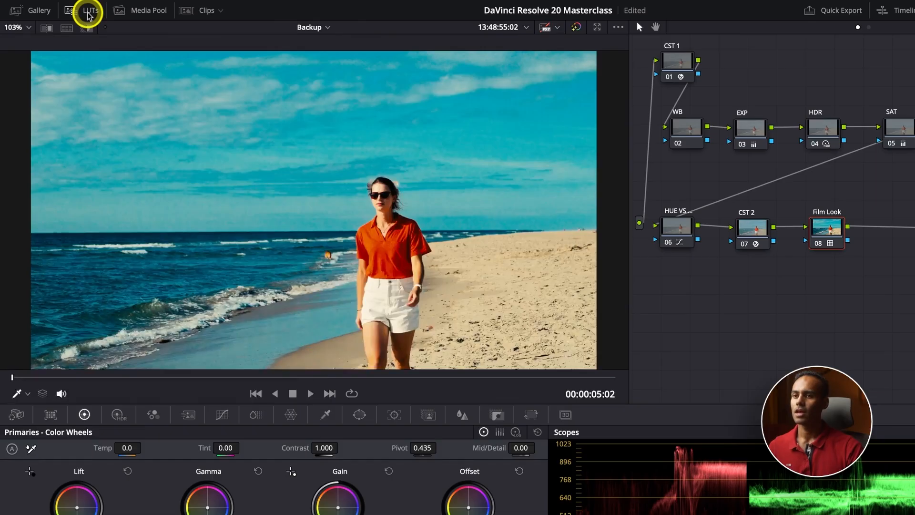
click(817, 240)
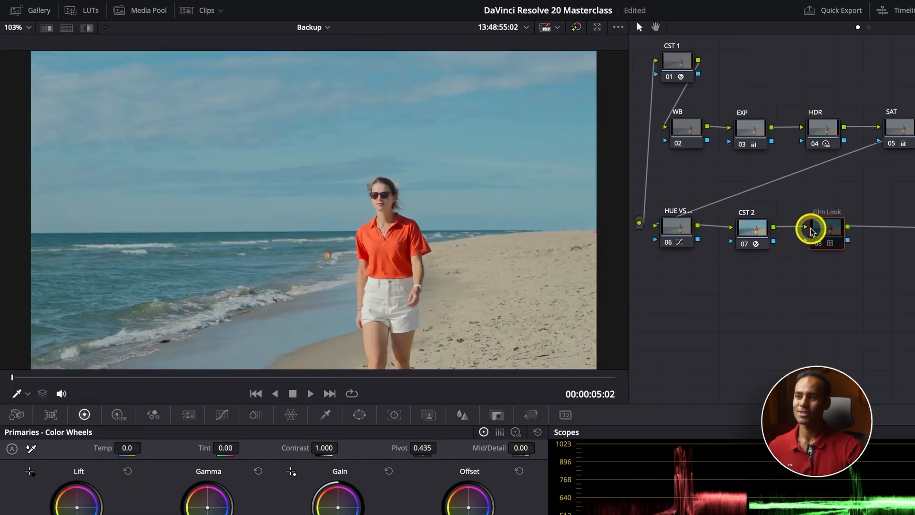
click(817, 239)
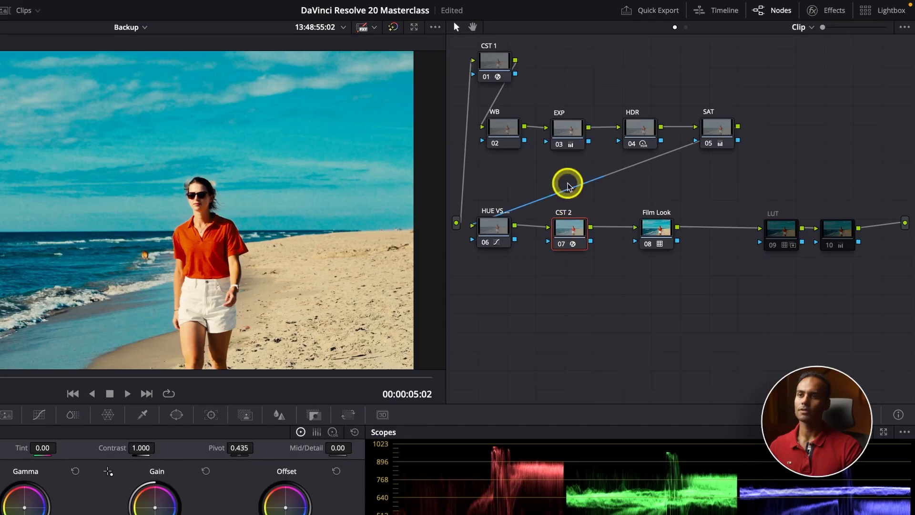
Step: Show the Color Space Transform settings of CST 1 and move that node fully into view
click(503, 64)
click(823, 11)
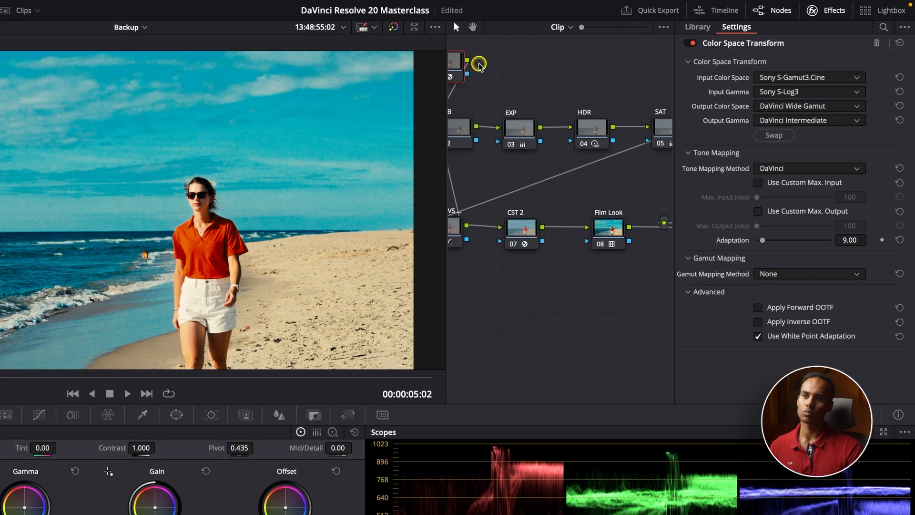
drag(453, 61, 493, 72)
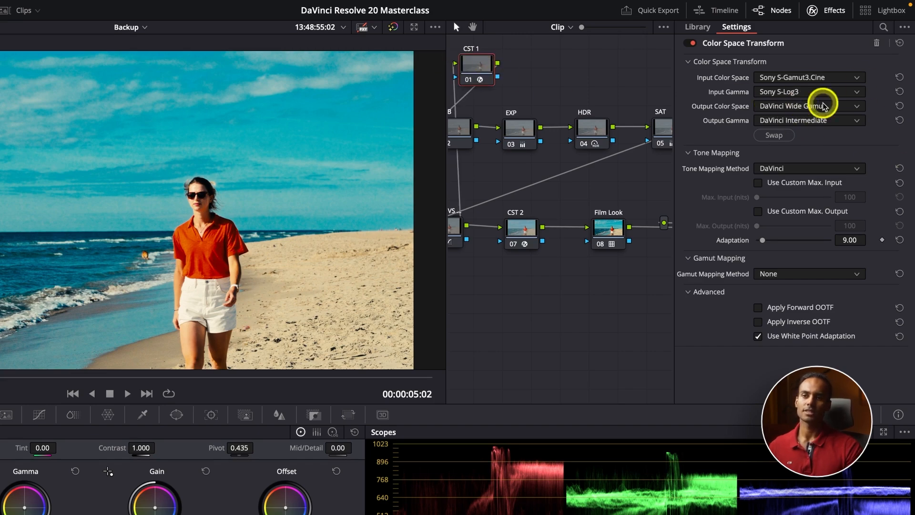
Step: Set the output gamma of CST 2 to Cineon Film Log and close the effect settings
click(528, 230)
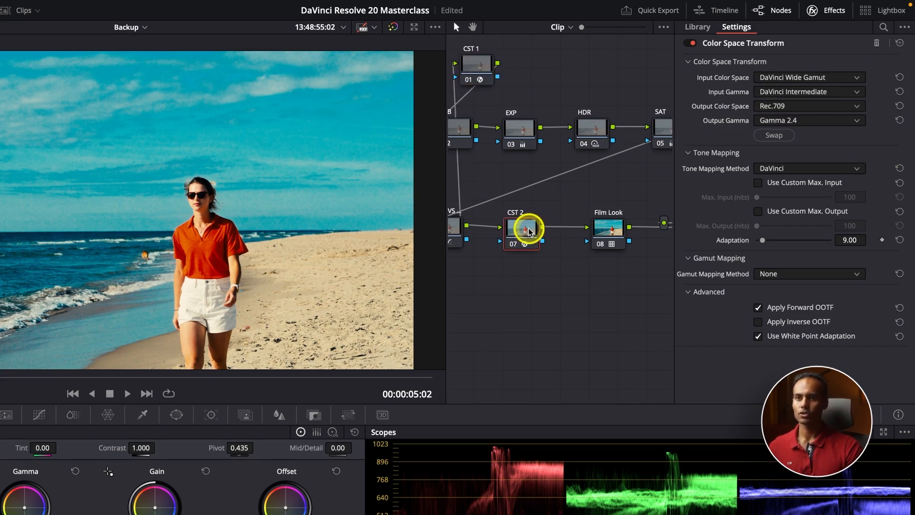
click(793, 123)
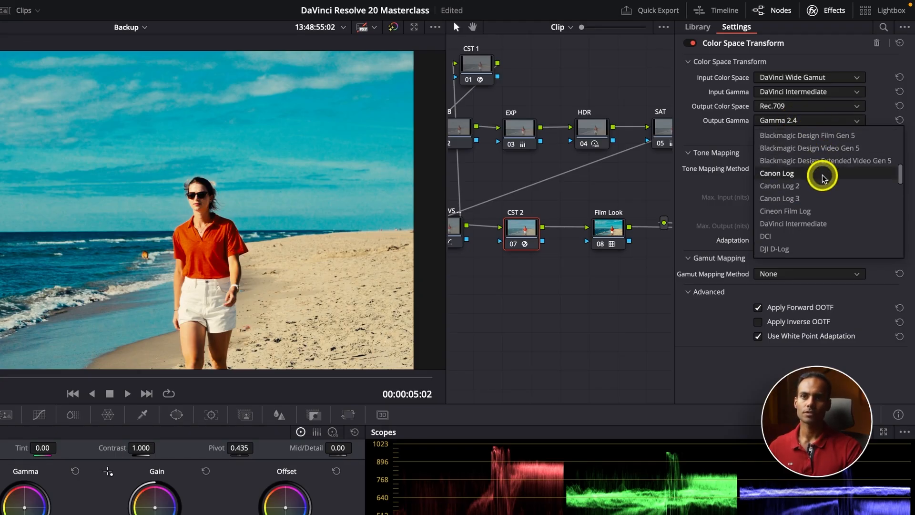
click(817, 212)
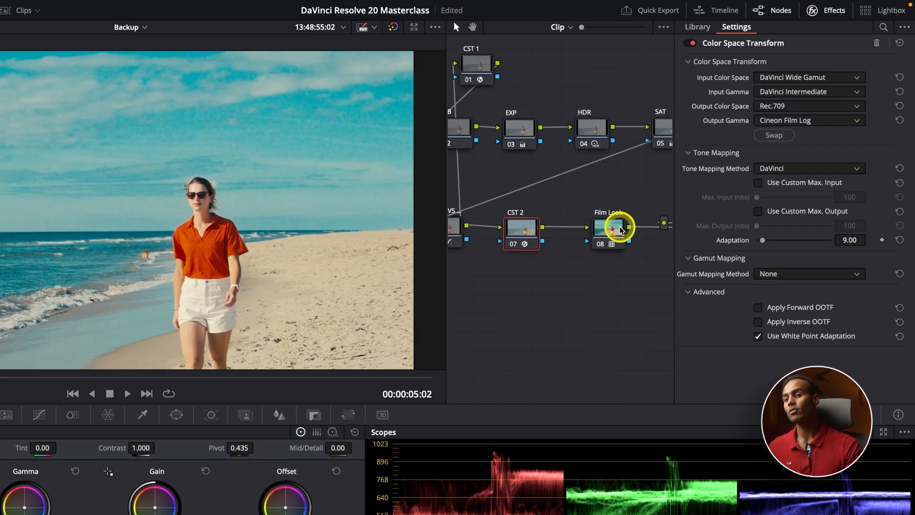
mouse_move(620, 230)
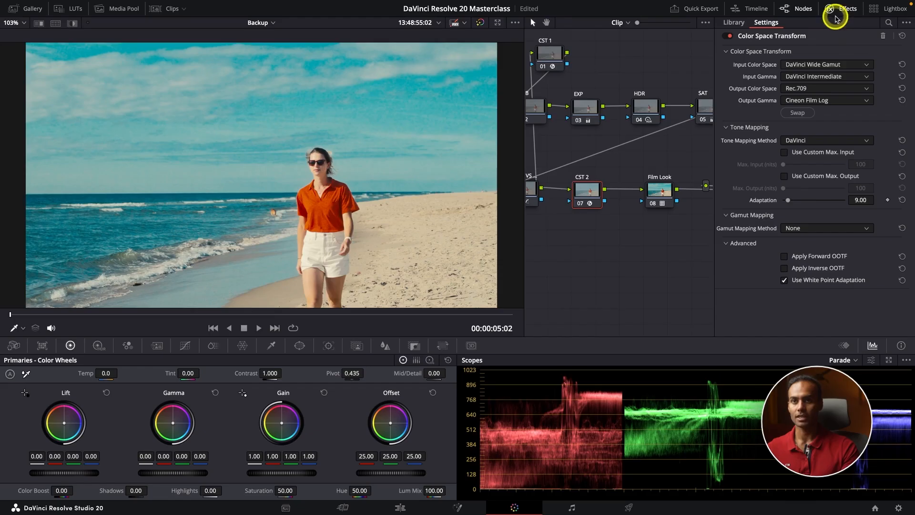
click(835, 18)
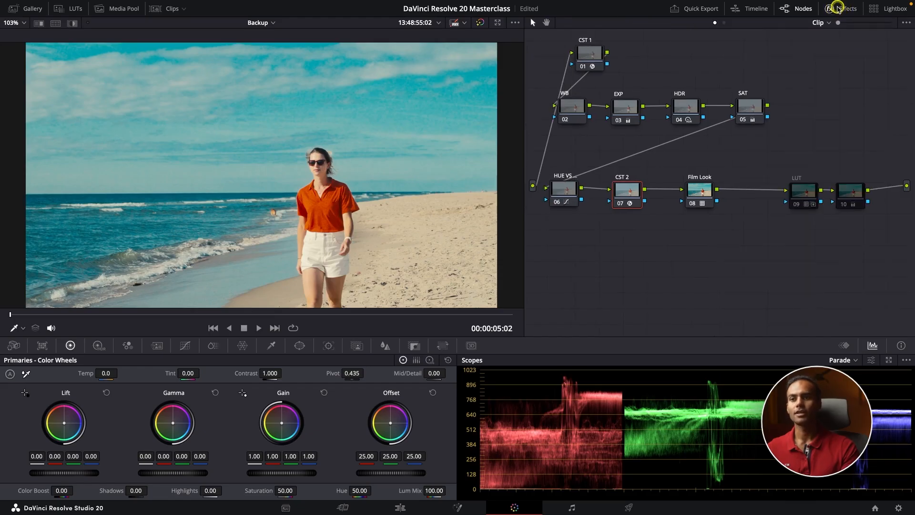
Step: Switch the Film Look node off and on again to compare the image with and without the LUT
click(699, 189)
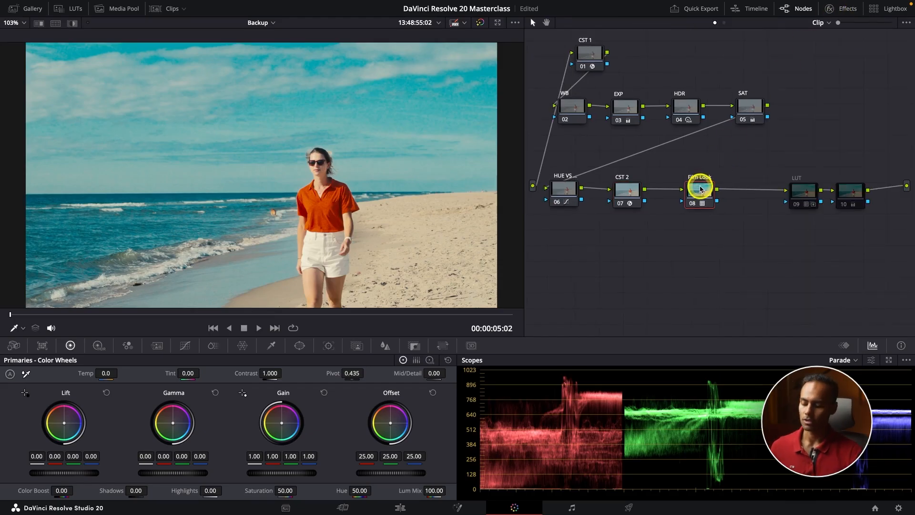
key(ctrl+d)
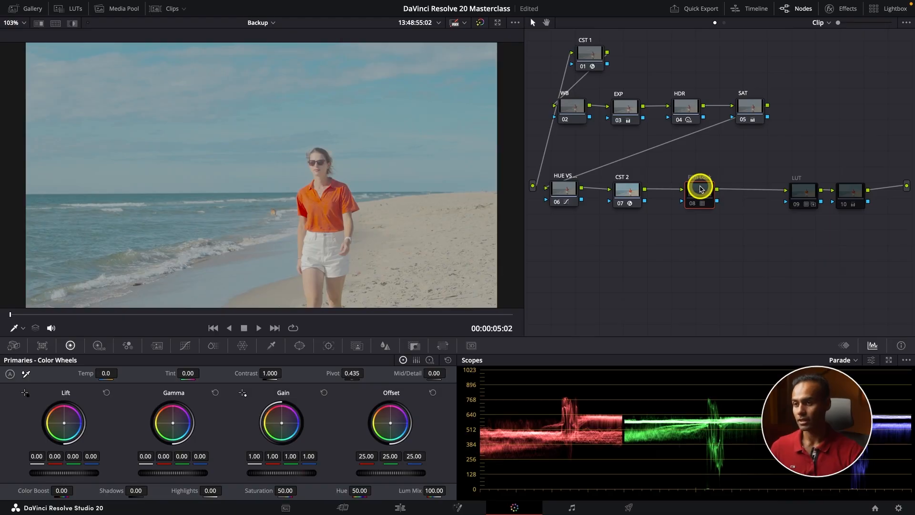
key(ctrl+d)
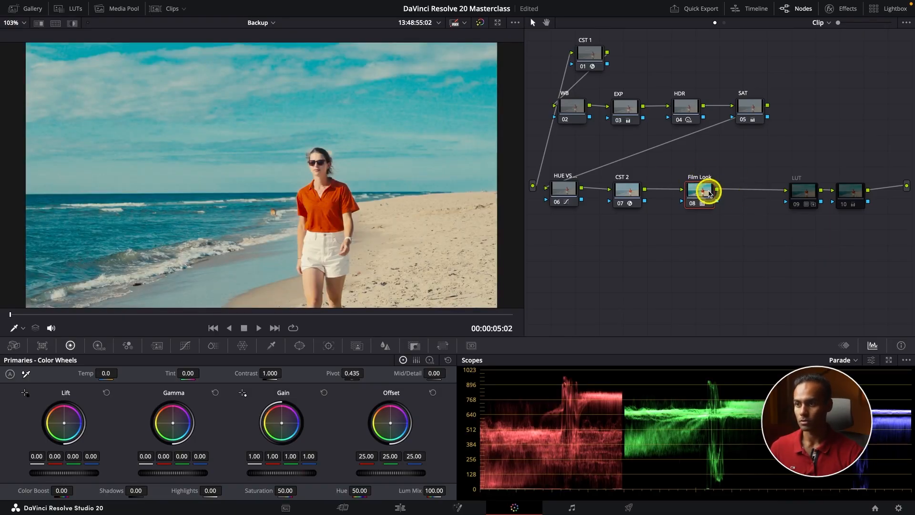
Step: Try the DCI-P3 Kodak 2383 D60 and D55 and DCI-P3 Fujifilm 3513DI D65 LUTs on Film Look, and apply Rec709 Kodak 2383 D60
click(71, 7)
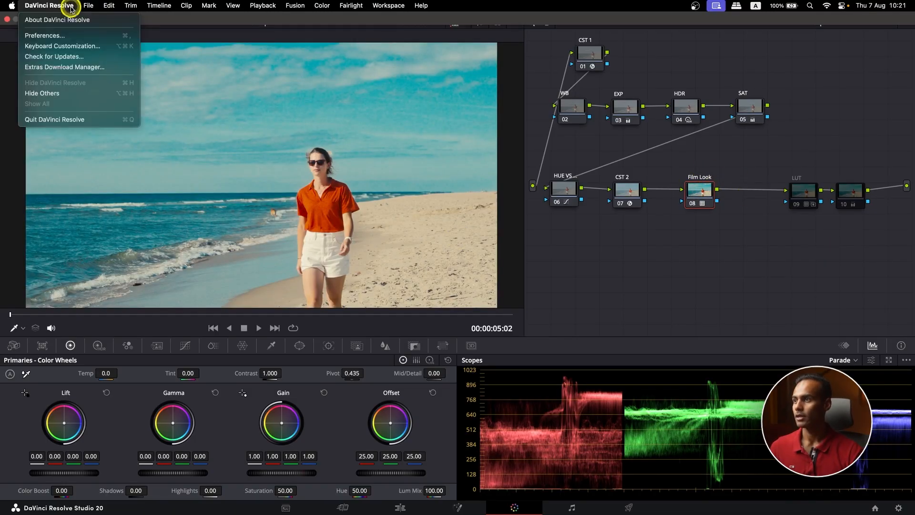
click(68, 238)
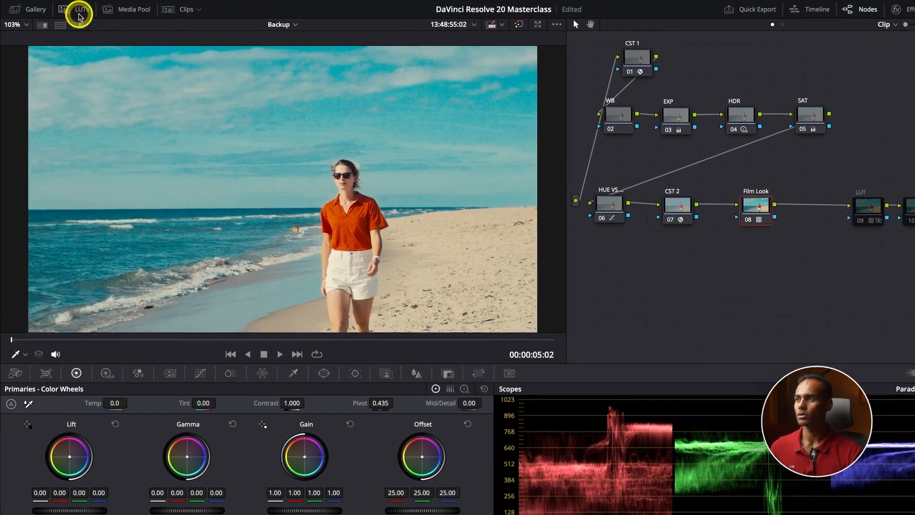
click(73, 9)
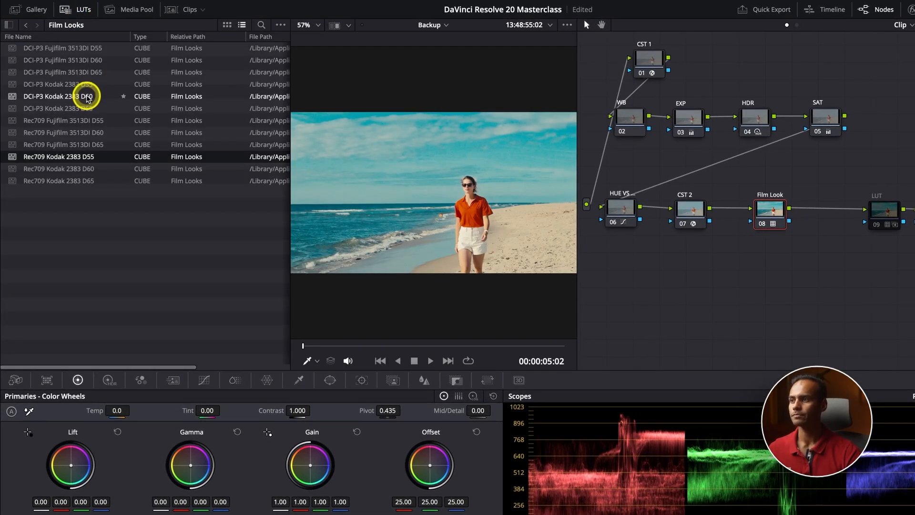
click(69, 97)
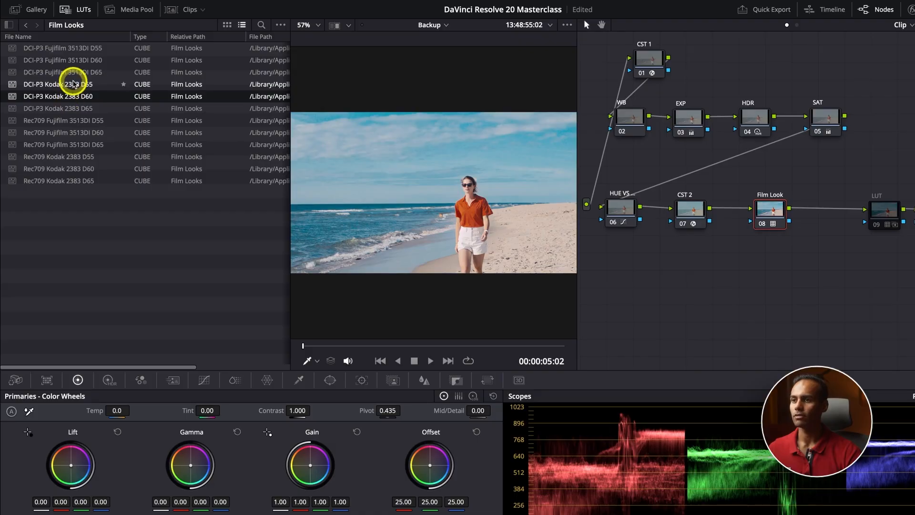
click(73, 83)
click(75, 72)
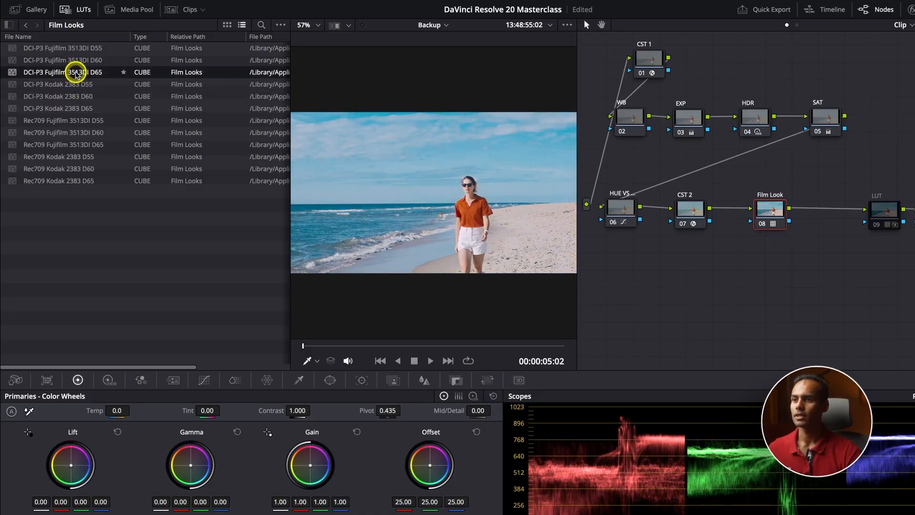
click(72, 168)
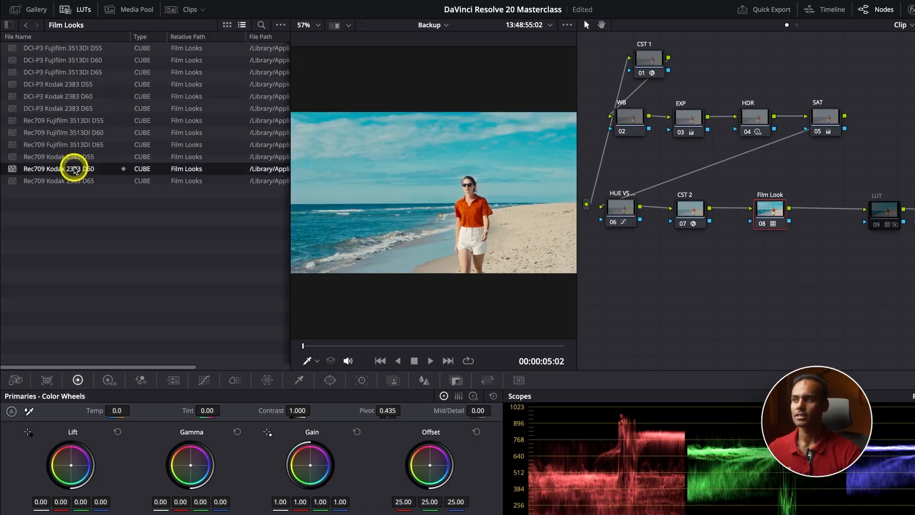
click(63, 14)
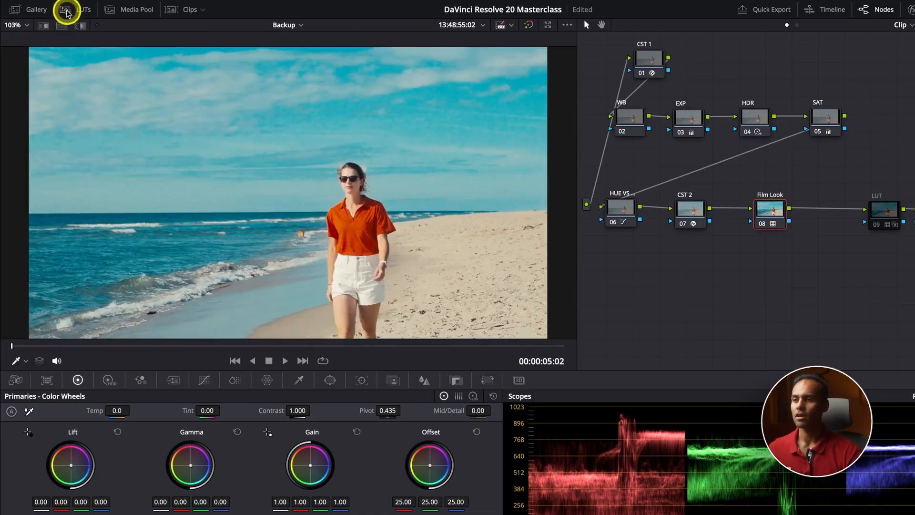
Step: Compare the beach image with the SAT and EXP nodes switched off and on, ending with both enabled, and check it full screen
click(829, 121)
key(ctrl+d)
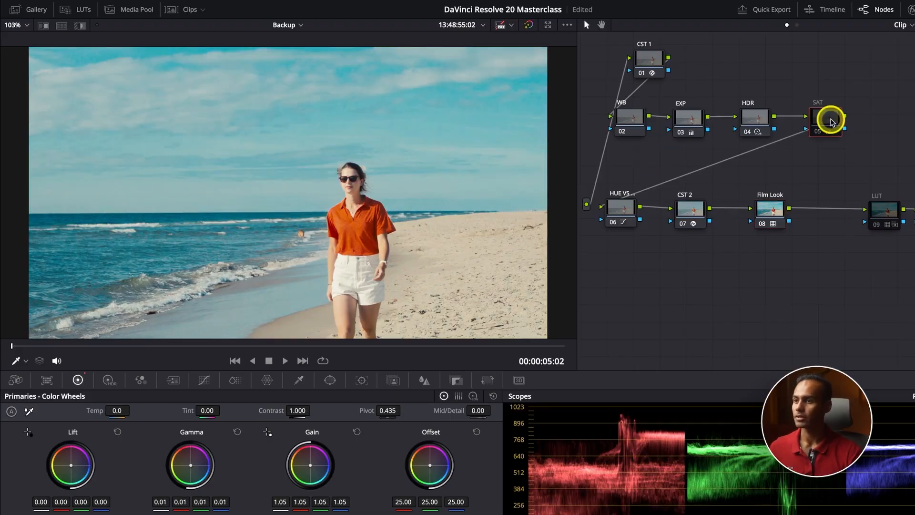
click(697, 119)
key(ctrl+d)
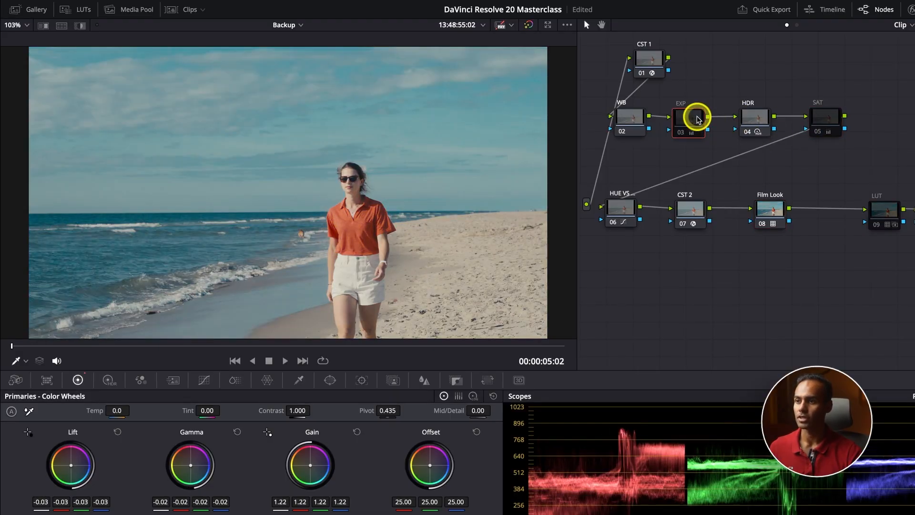
key(ctrl+d)
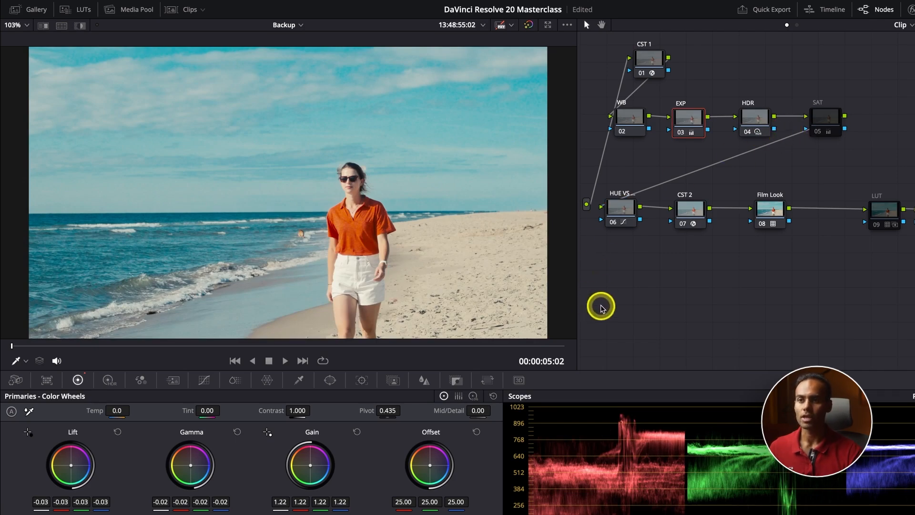
click(817, 120)
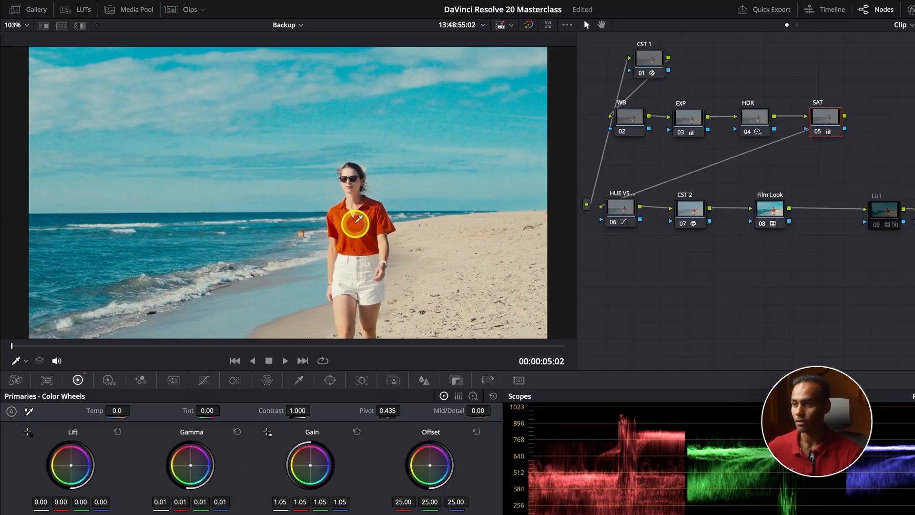
key(super+f)
key(super+f)
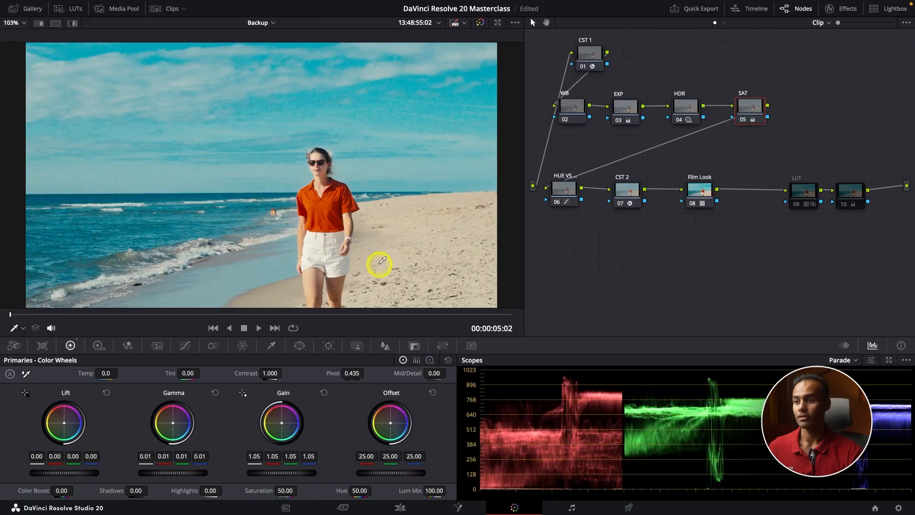
Step: Find the clip of the pointing hiker in front of the mountains on the Edit page timeline and open it on the Color page
click(273, 328)
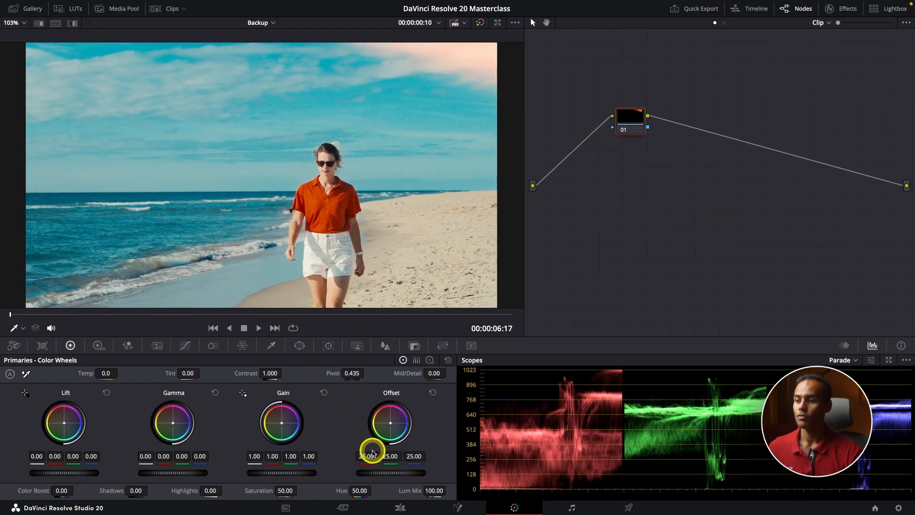
click(402, 508)
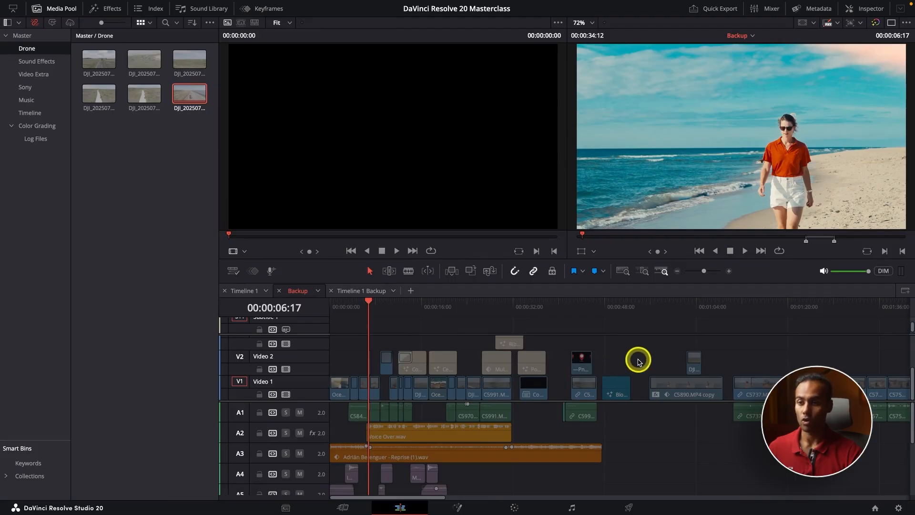
key(super+minus)
key(super+minus)
key(super+minus)
click(540, 316)
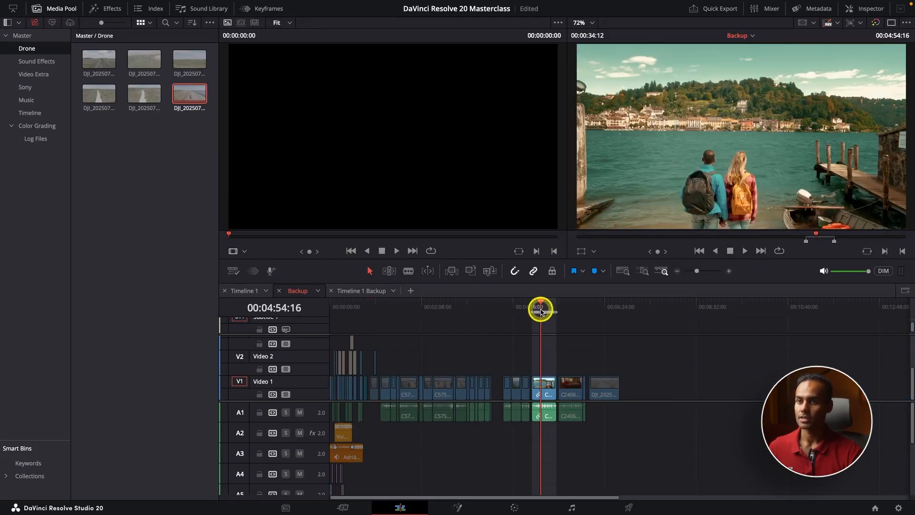
key(super+equal)
key(super+equal)
click(485, 312)
key(super+equal)
key(super+equal)
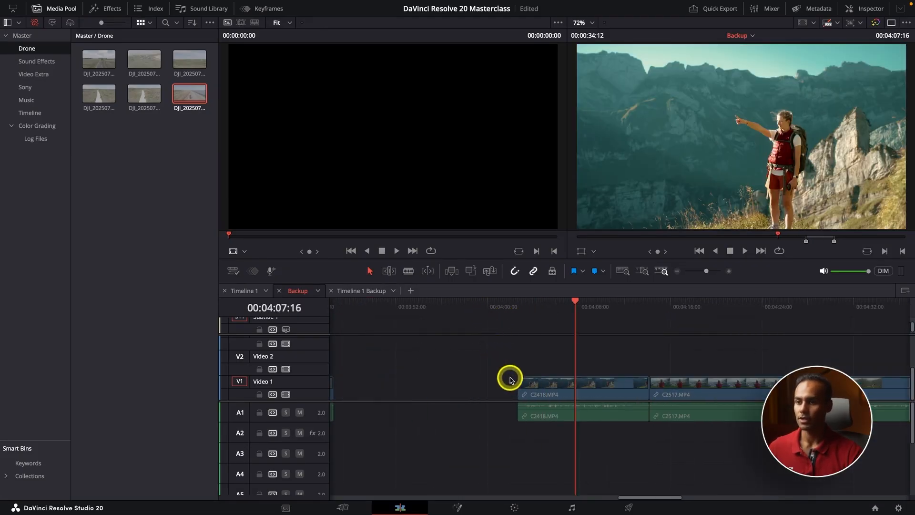
click(582, 384)
click(514, 508)
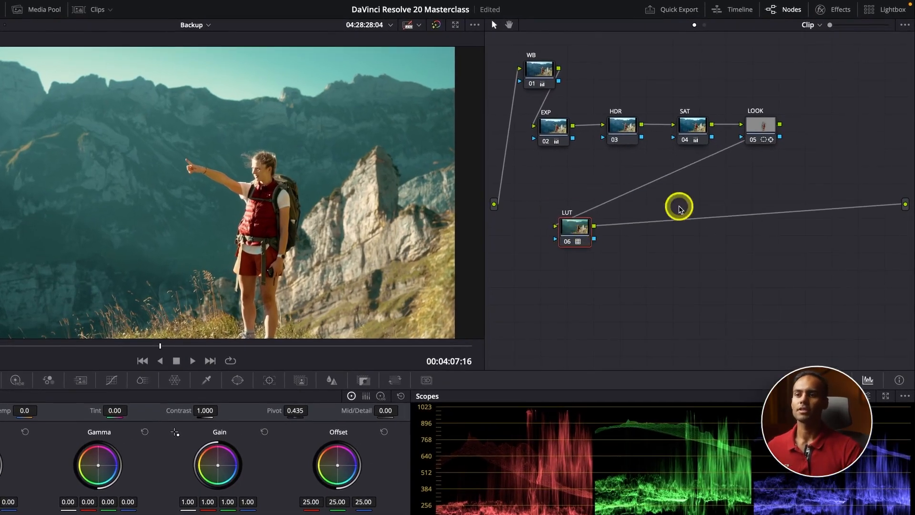
Step: Select all nodes of the hiker clip's grade and disable them to show the ungraded image
drag(879, 261, 496, 12)
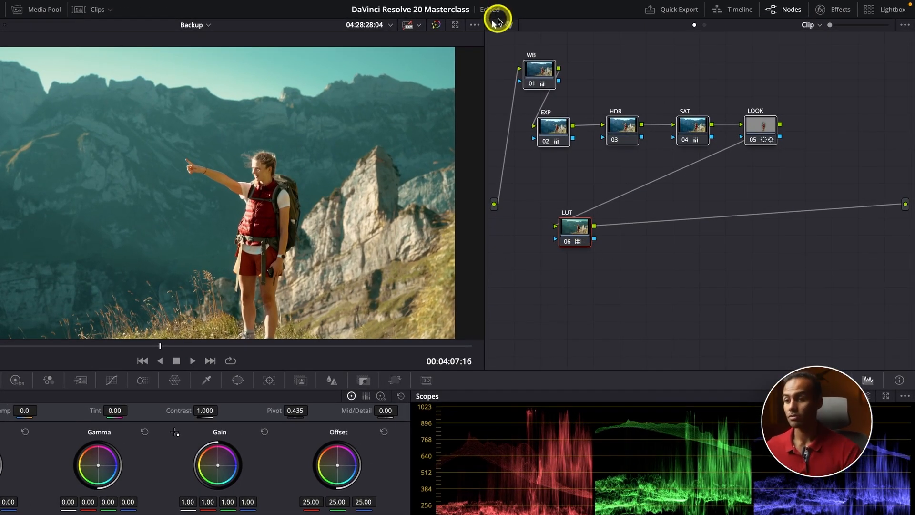
key(ctrl+a)
key(Escape)
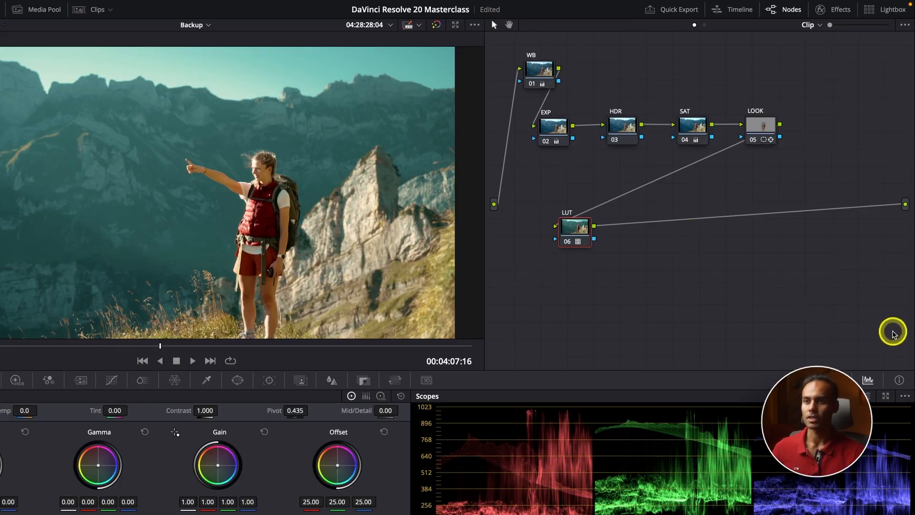
key(super+d)
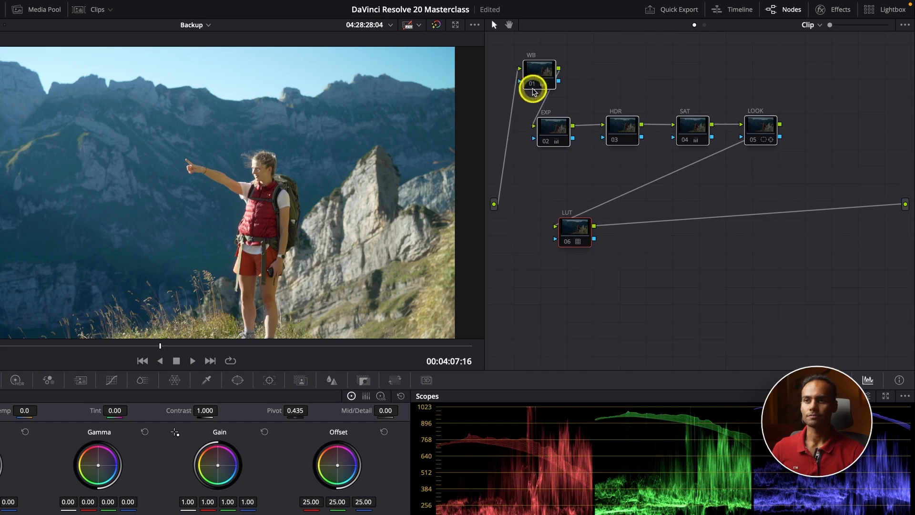
Step: Shift the whole node tree to make room and add a new serial node in front of WB
drag(533, 86, 620, 110)
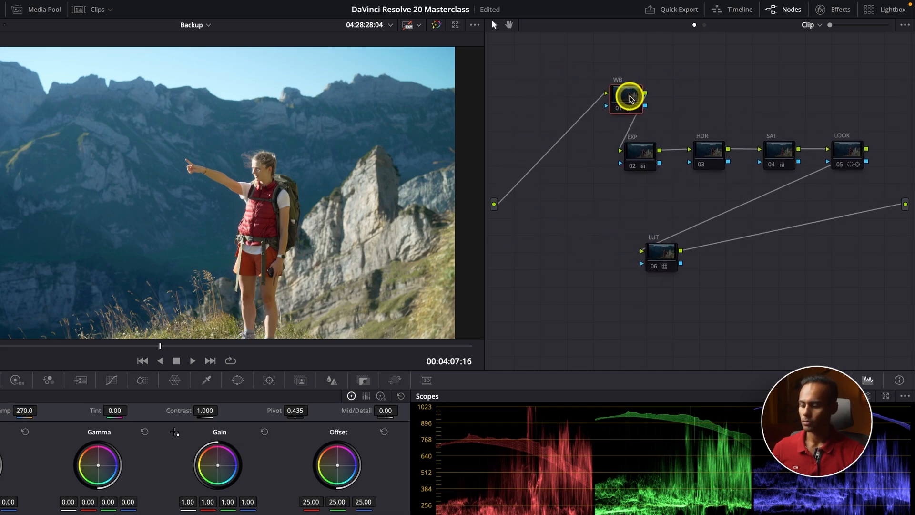
key(shift+s)
drag(636, 193, 567, 99)
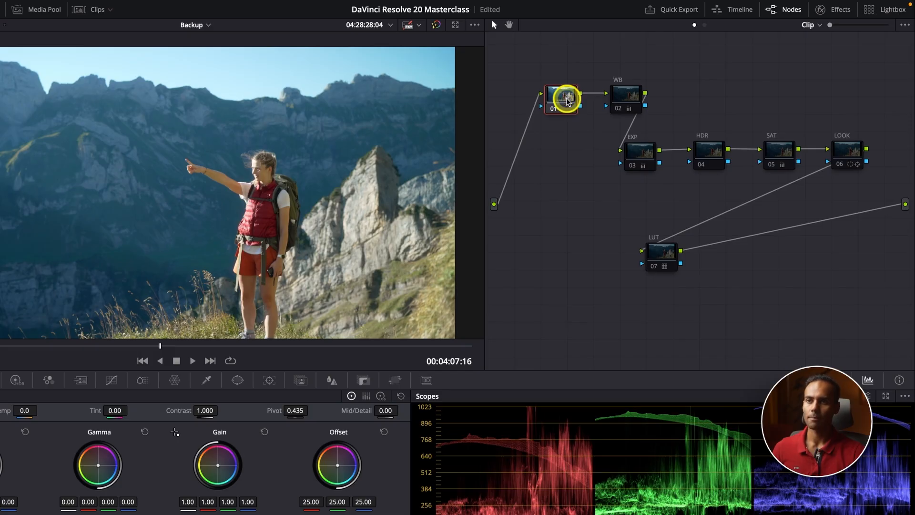
Step: Reset the grade of the LUT node and re-enable the WB, EXP, HDR, SAT and LOOK nodes
drag(658, 249, 648, 262)
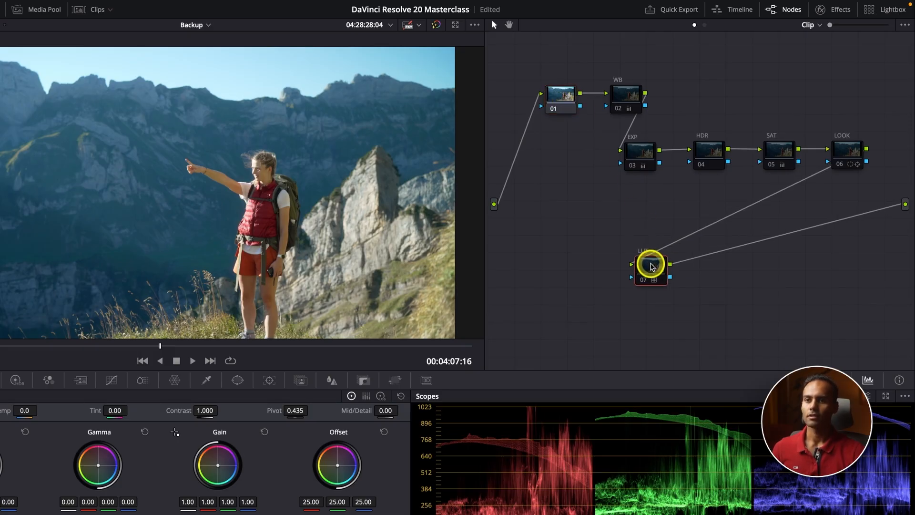
right_click(651, 265)
click(664, 271)
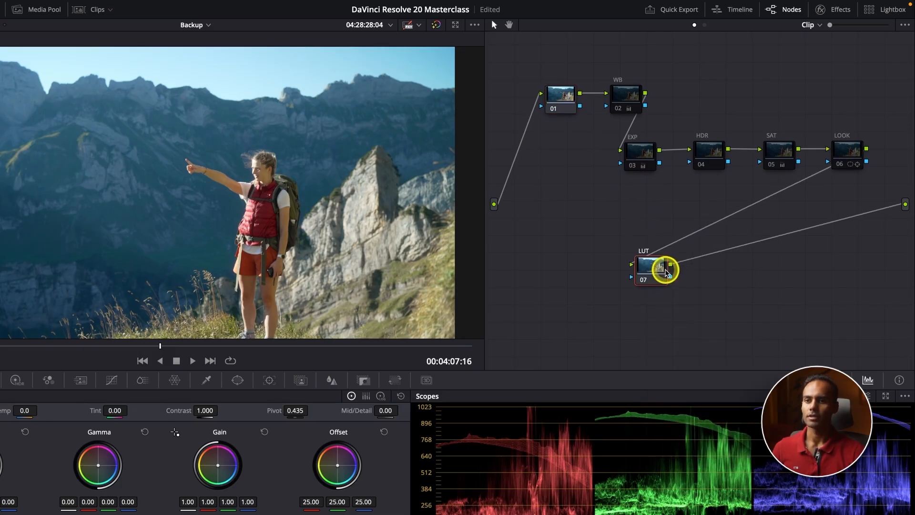
drag(803, 104, 615, 159)
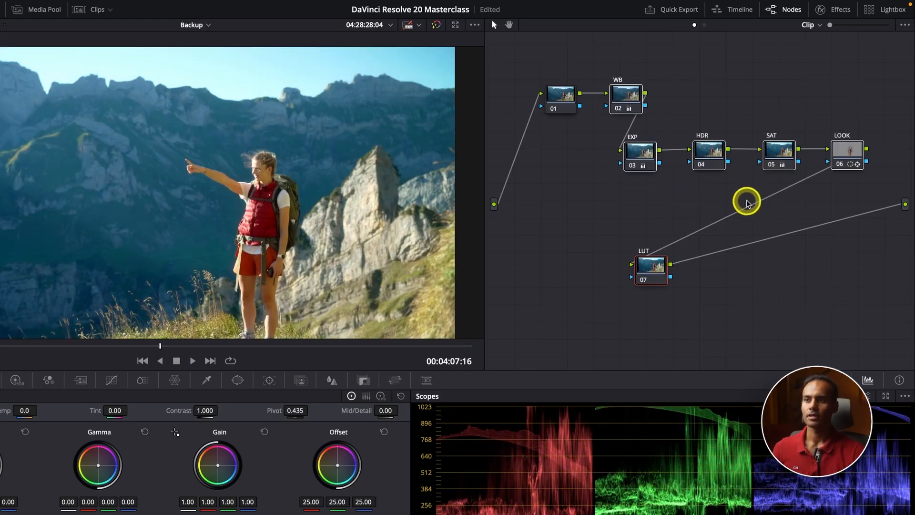
Step: Add the Color Space Transform effect to the new first node before WB
click(562, 99)
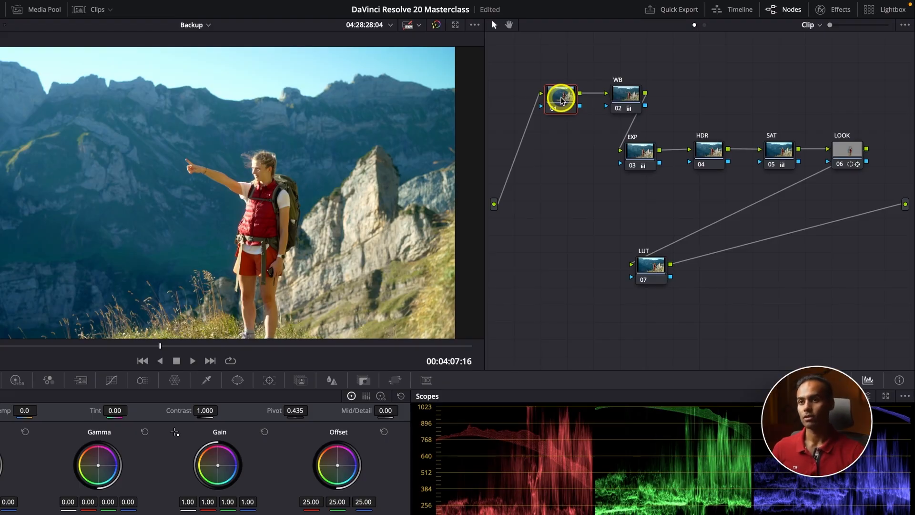
click(821, 10)
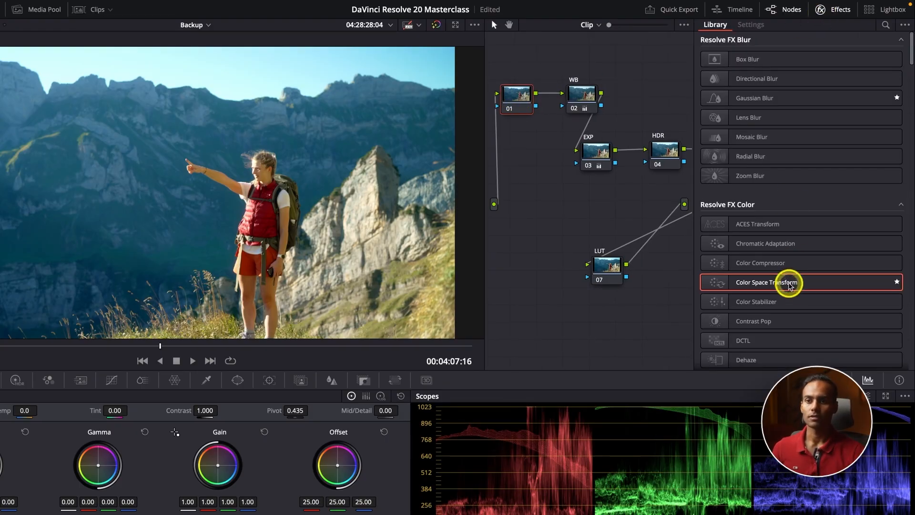
drag(787, 281, 527, 100)
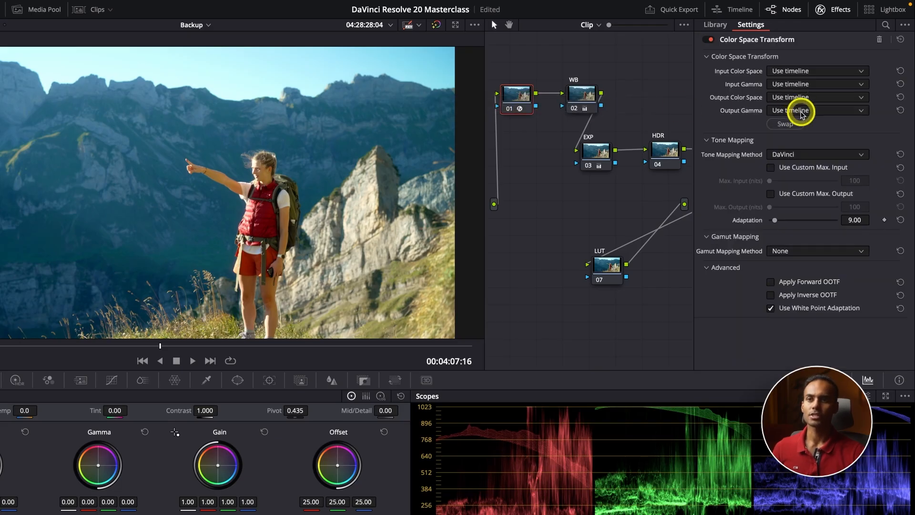
Step: Set the output gamma of the first node's Color Space Transform to Cineon Film Log and close the effect settings
click(801, 110)
key(c)
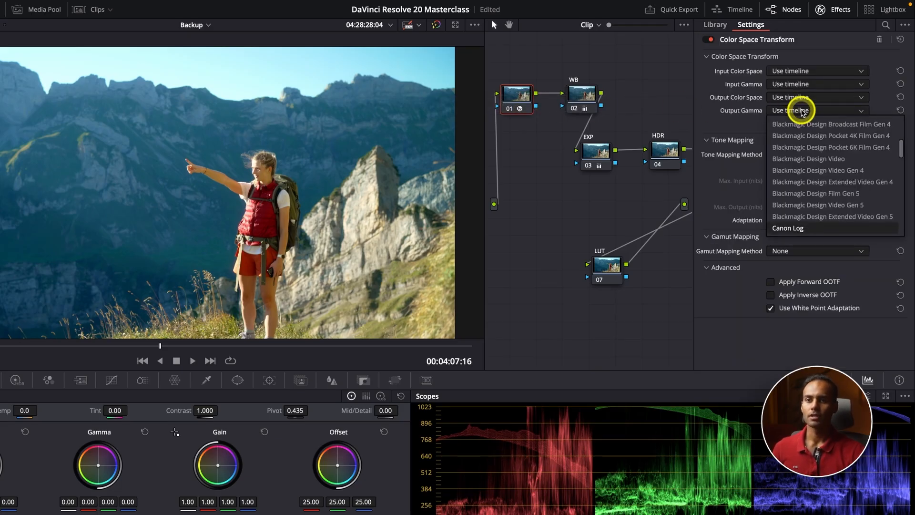
key(Down)
key(Down)
key(Down)
key(Return)
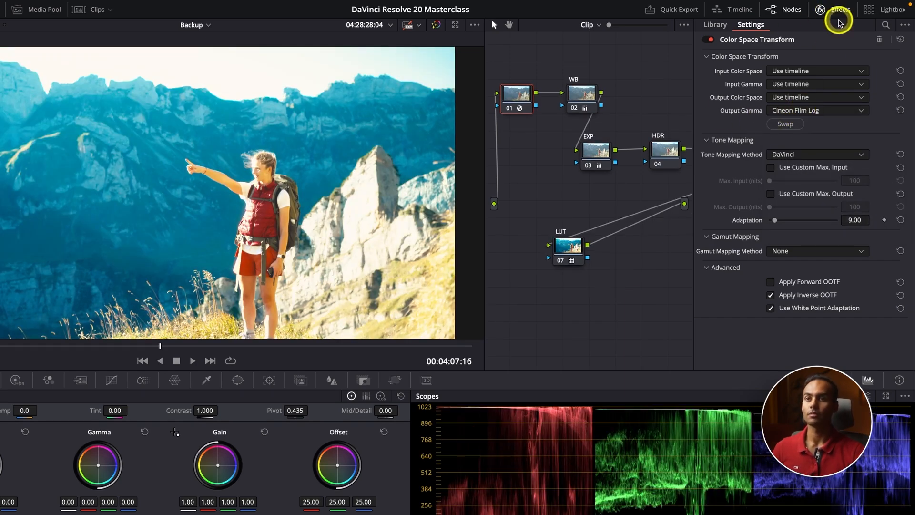
click(834, 10)
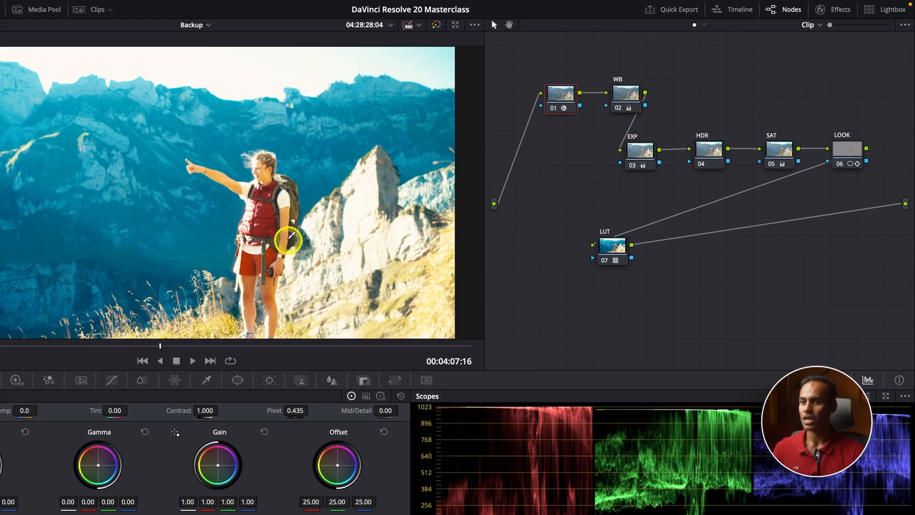
Step: Rearrange the node graph by moving the first node and WB slightly up and the LUT node further down
drag(613, 250, 617, 254)
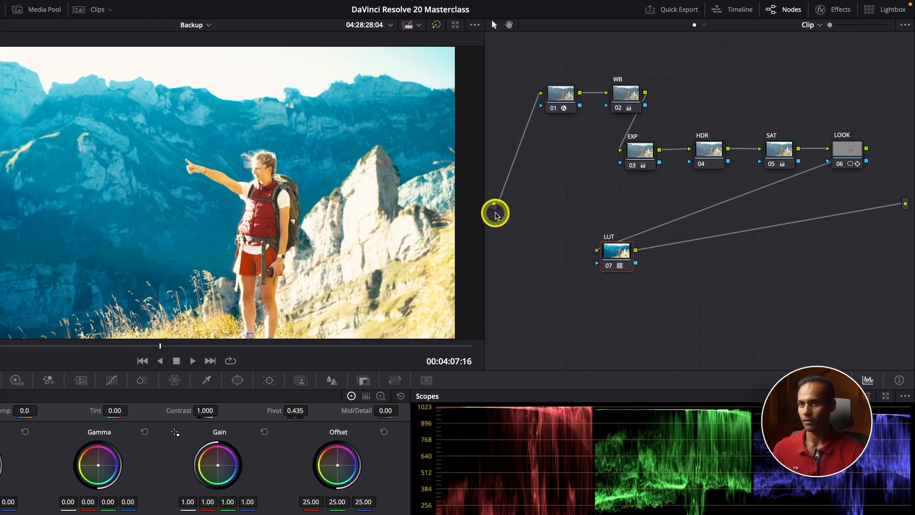
drag(561, 98, 555, 90)
drag(624, 95, 618, 88)
drag(617, 259, 617, 268)
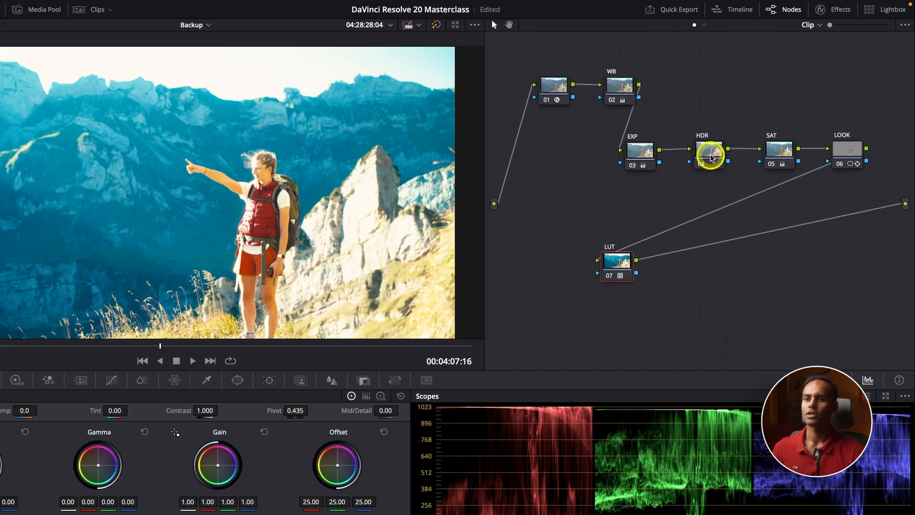
Step: Reset the grades of the EXP and HDR nodes
click(635, 150)
right_click(649, 153)
click(688, 161)
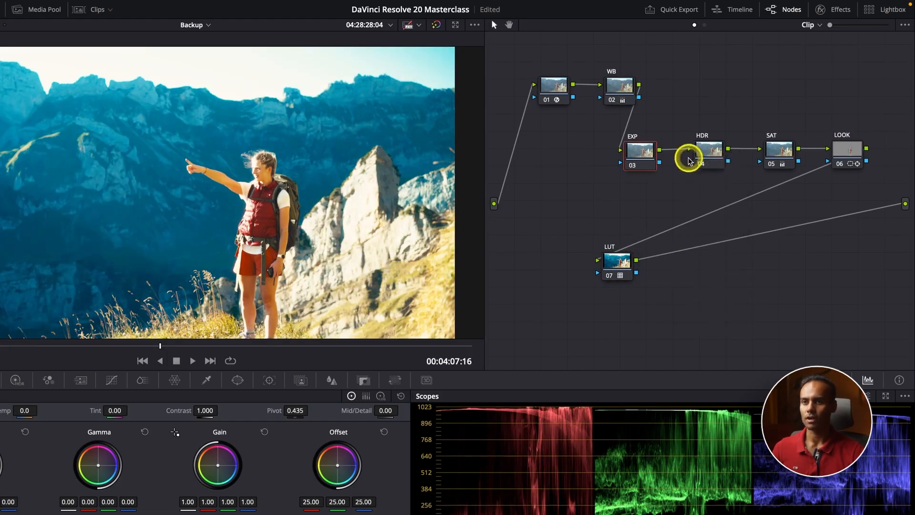
right_click(718, 156)
click(736, 159)
Step: Switch the SAT and LOOK nodes off and on to check their effect on the hiker image
drag(772, 158, 773, 162)
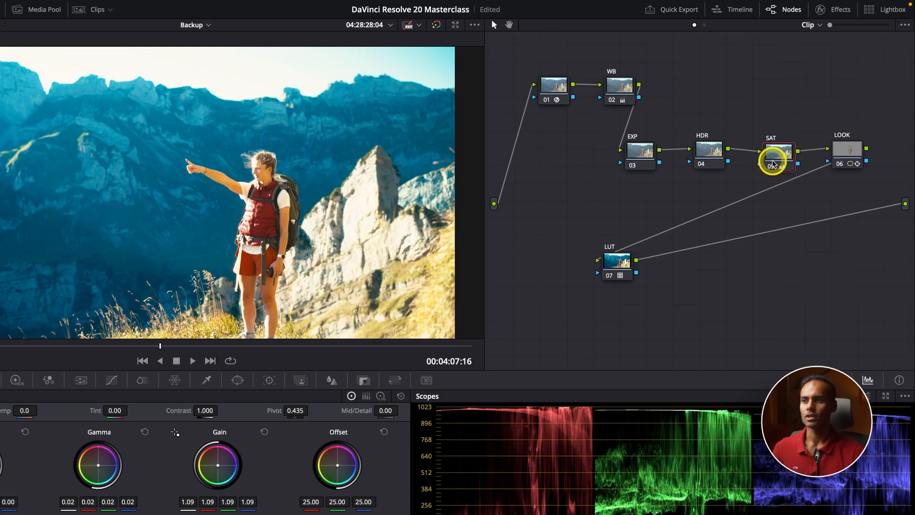
key(ctrl+d)
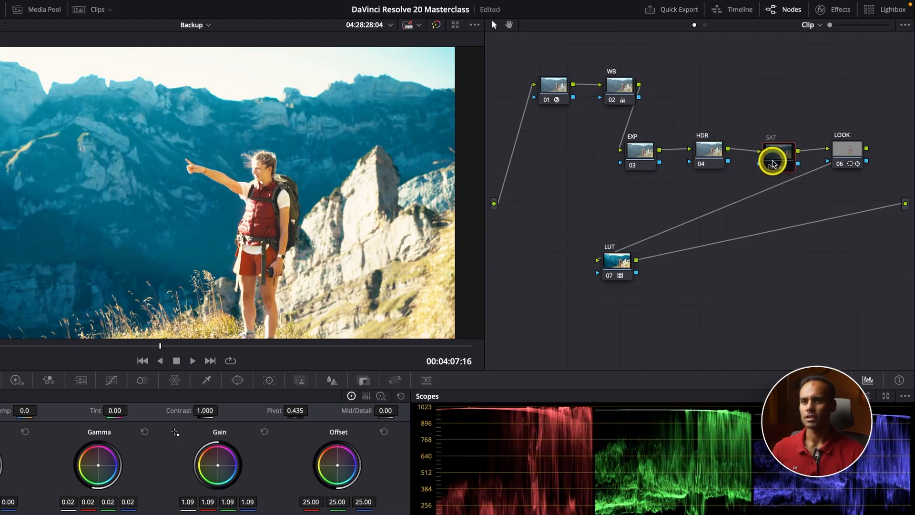
key(ctrl+d)
click(843, 152)
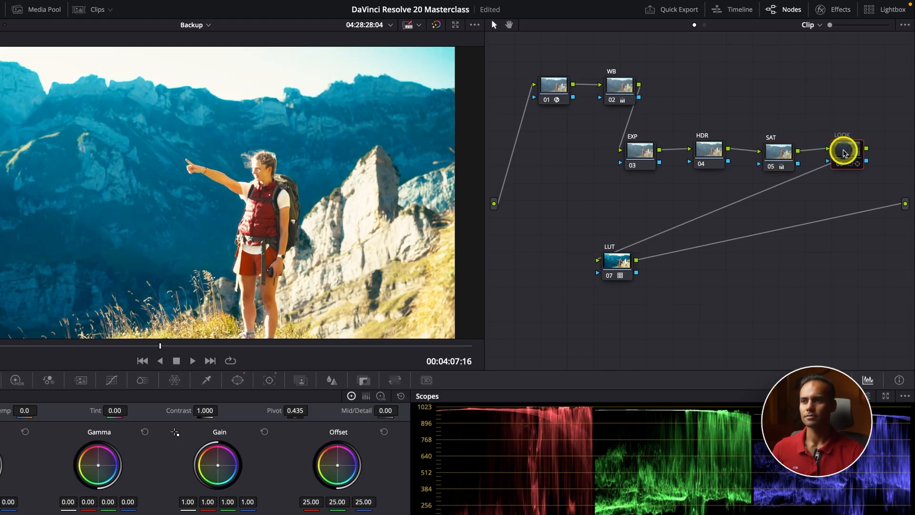
Step: Try lowering the midpoint of the custom curve slightly on the EXP node, and undo the change
click(639, 151)
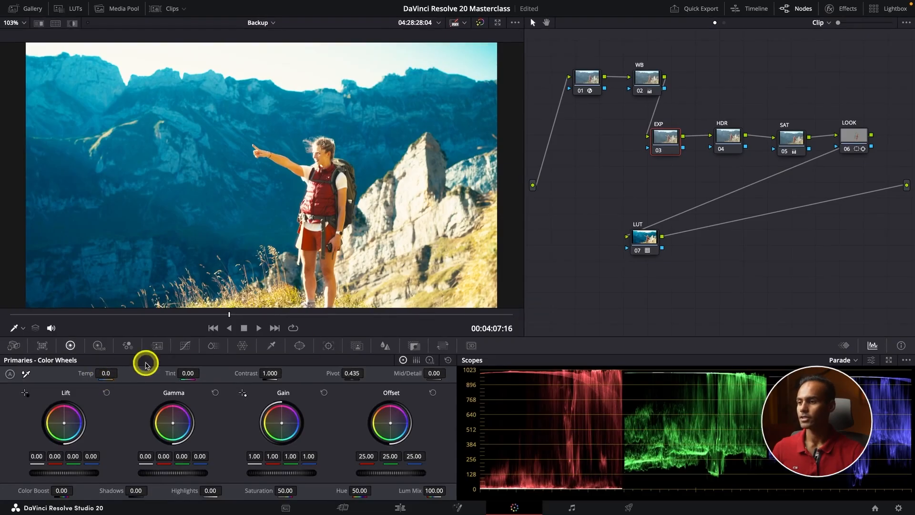
click(185, 344)
scroll(206, 264, down, 2)
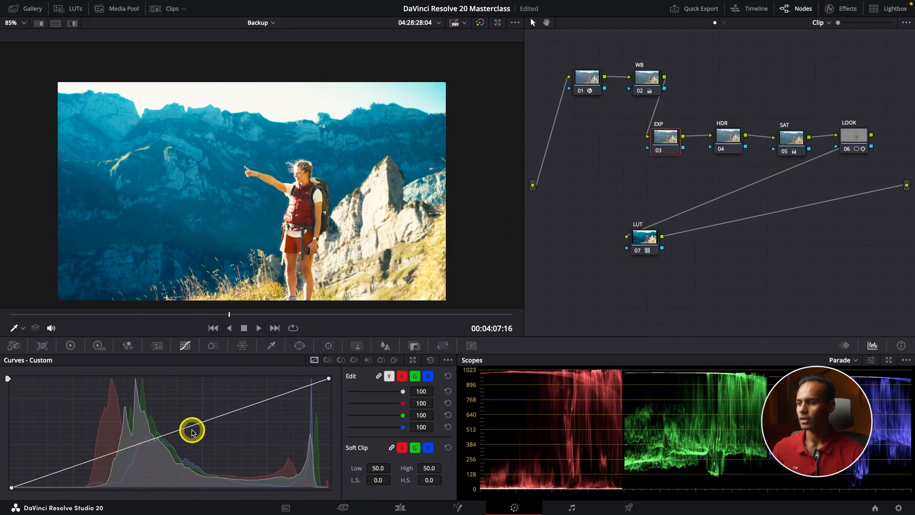
drag(189, 429, 191, 431)
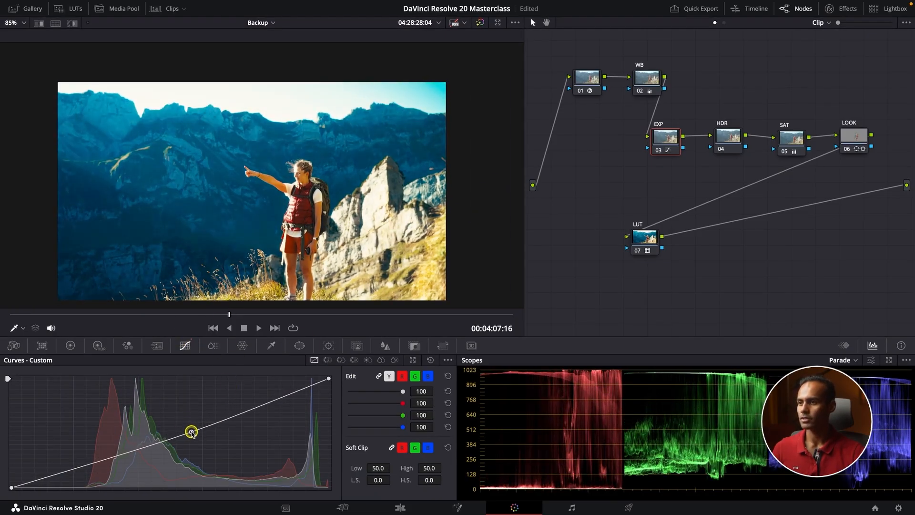
key(ctrl+z)
scroll(361, 276, up, 2)
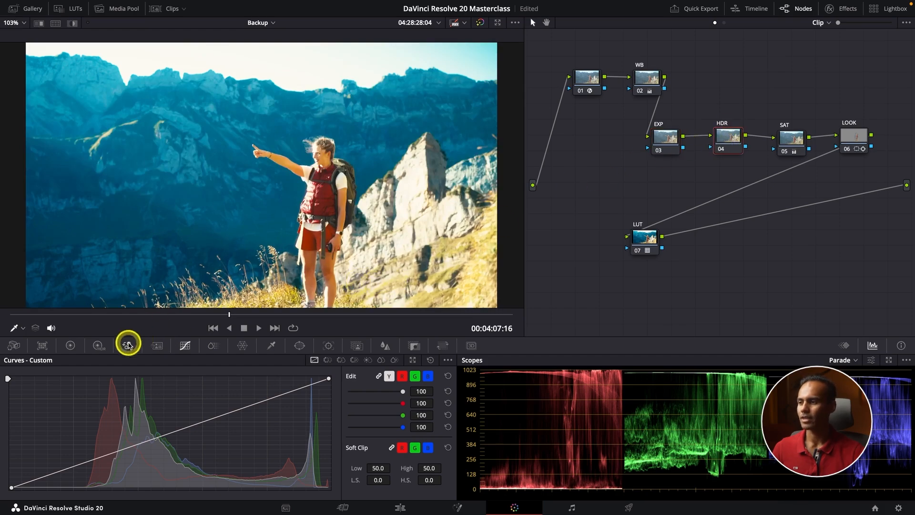
Step: Lower the highlight exposure of the HDR node using the HDR color wheels
click(99, 344)
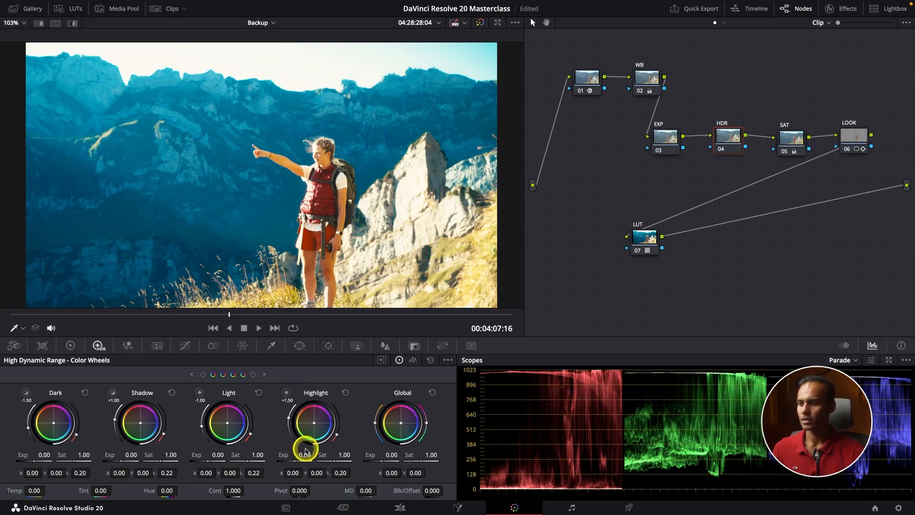
drag(305, 453, 204, 451)
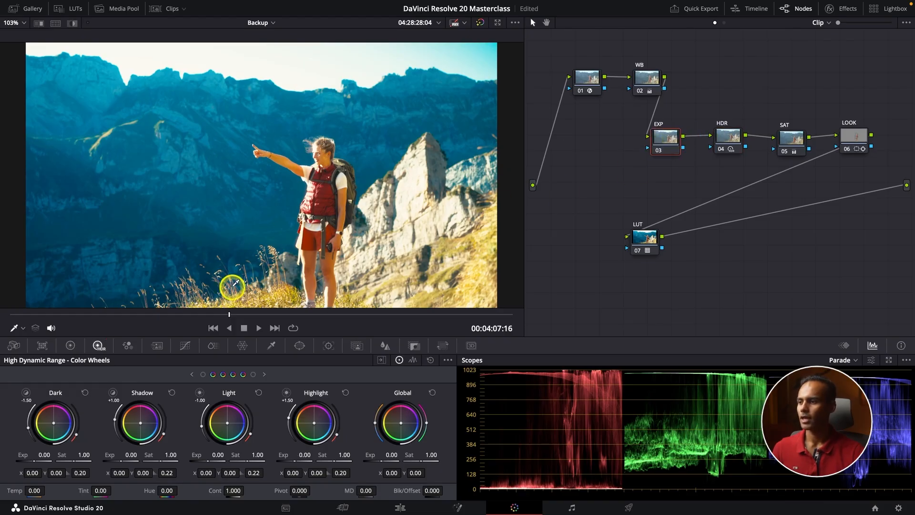
Step: On the EXP node, set the primaries gain to 0.93, shadows to 10.50 and lift to 0.01
click(70, 345)
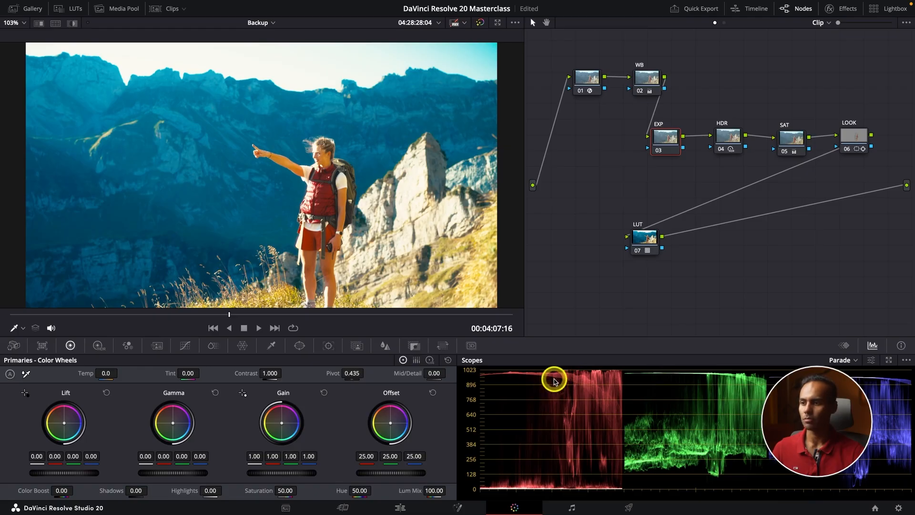
drag(296, 473, 266, 471)
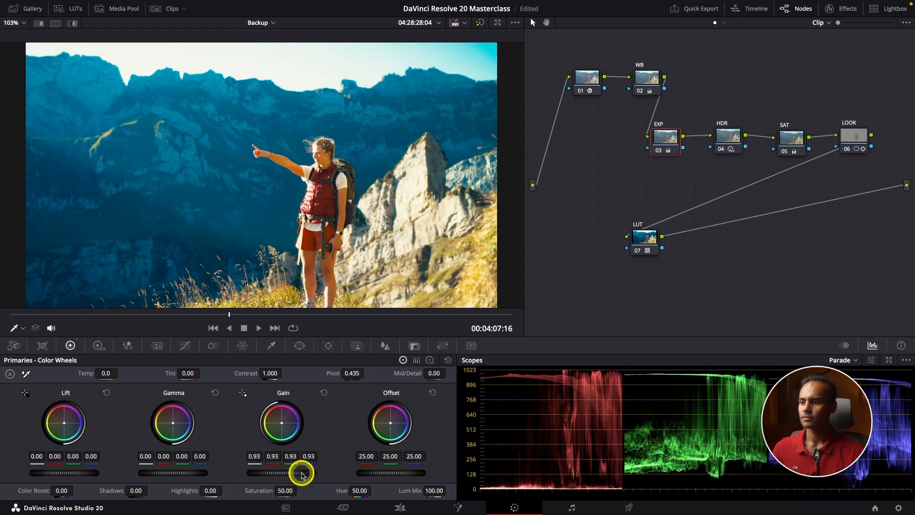
drag(133, 491, 142, 491)
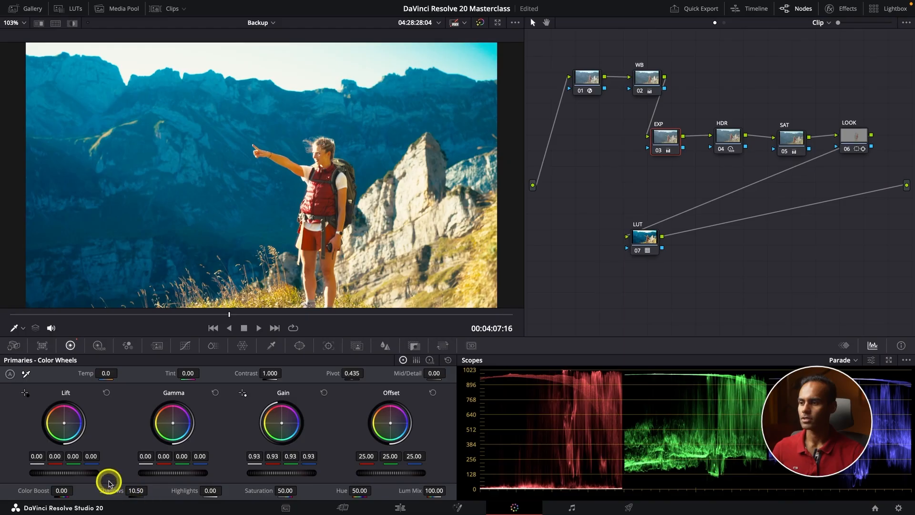
drag(78, 473, 90, 471)
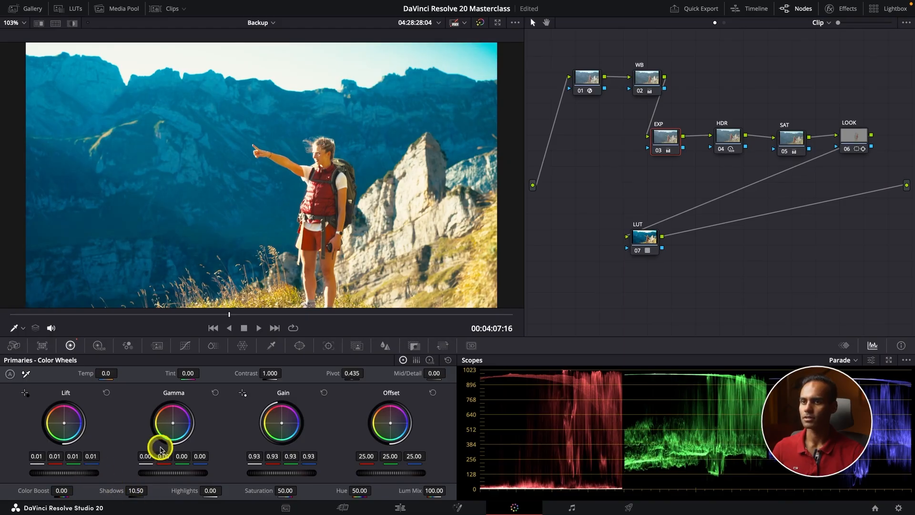
Step: Switch off the SAT node and move the LUT node slightly up and to the left in the graph
click(789, 145)
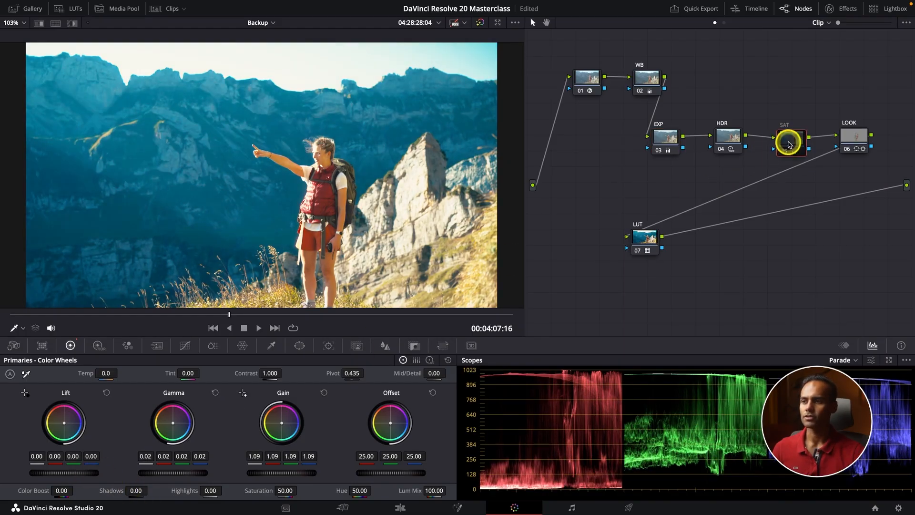
drag(655, 242, 646, 233)
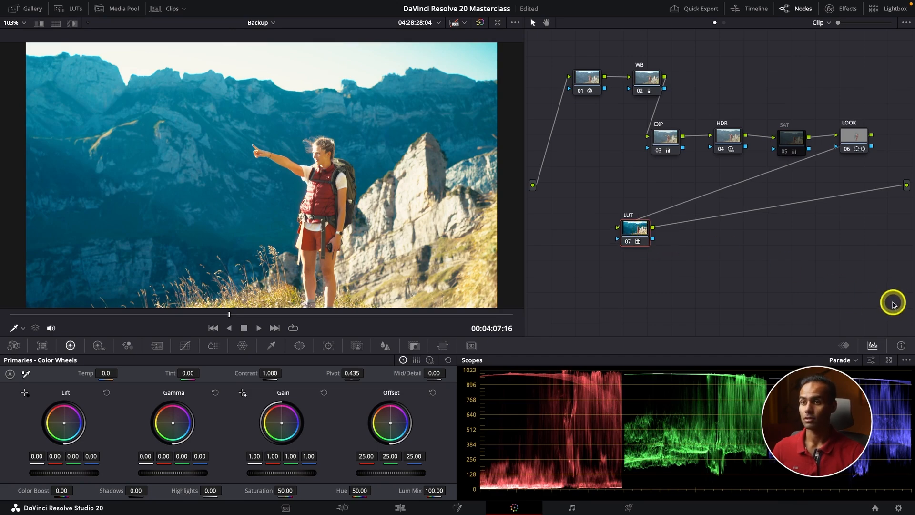
Step: Select all nodes and compare the grade off and on in full screen on an earlier frame of the hiker clip
drag(896, 302, 556, 57)
key(ctrl+f)
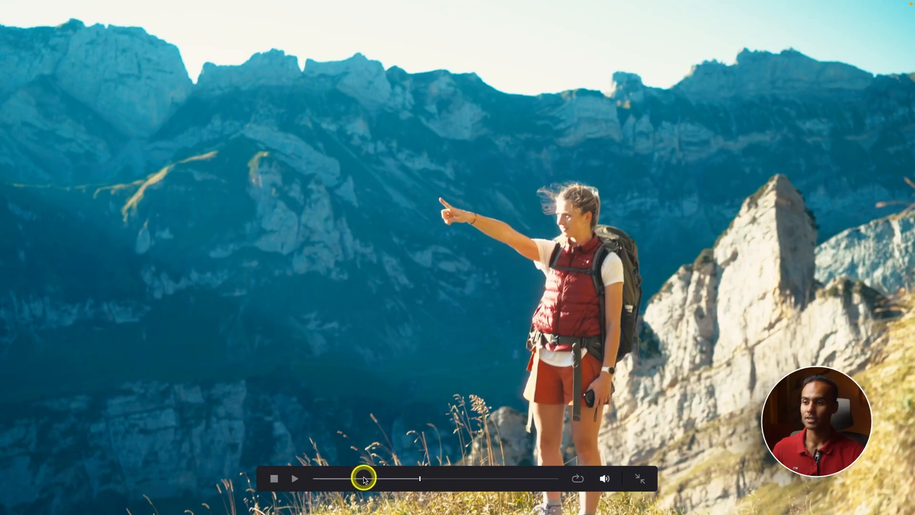
click(353, 479)
key(ctrl+d)
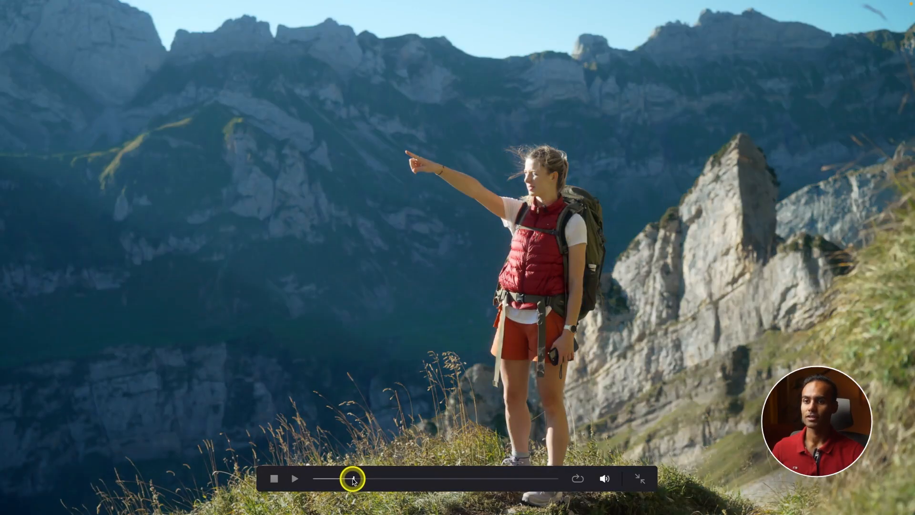
key(ctrl+d)
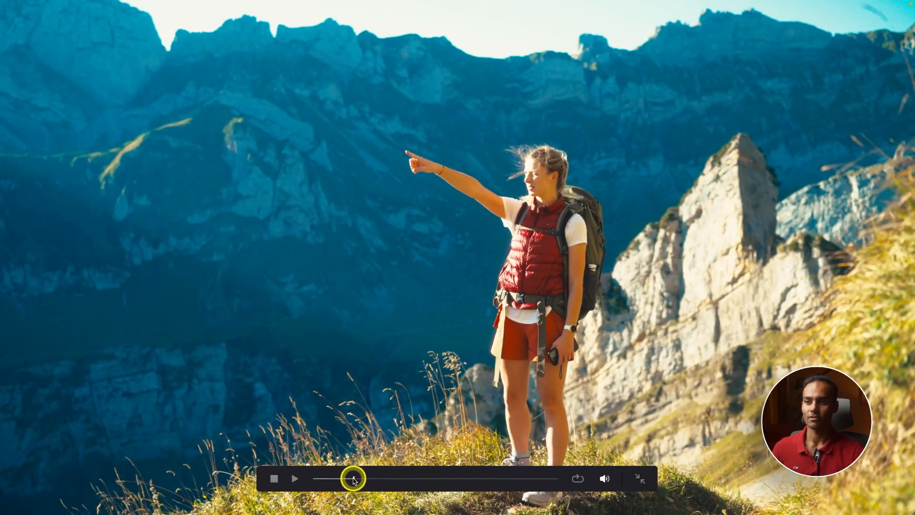
key(Escape)
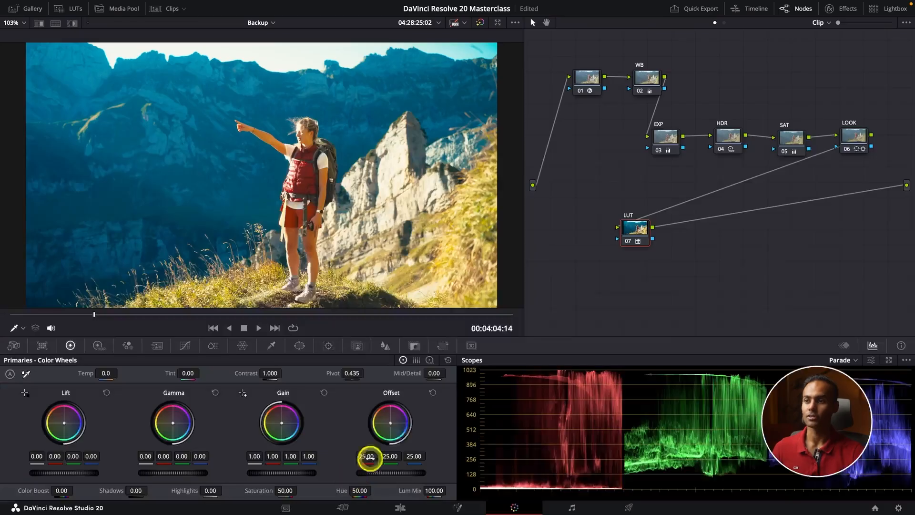
Step: Go to the clip of the hiker with grazing cows and reset its existing grade
click(275, 328)
click(275, 329)
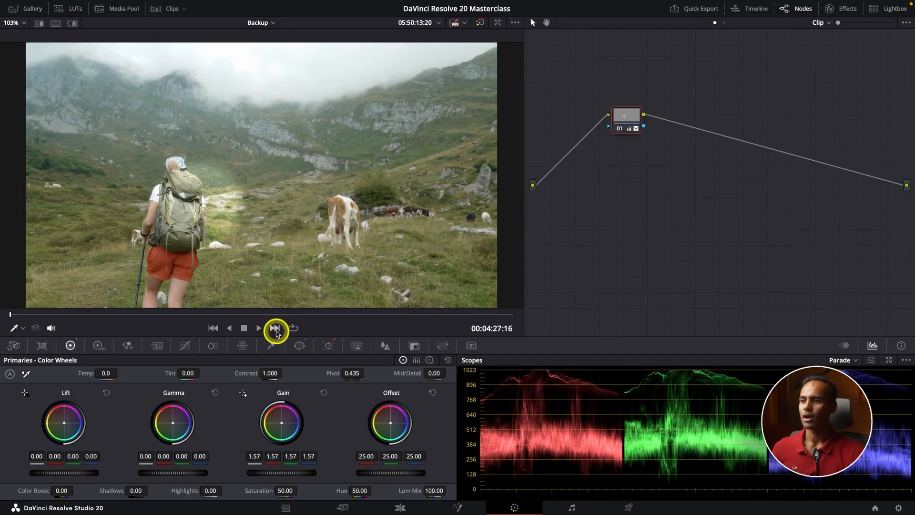
right_click(654, 177)
click(658, 180)
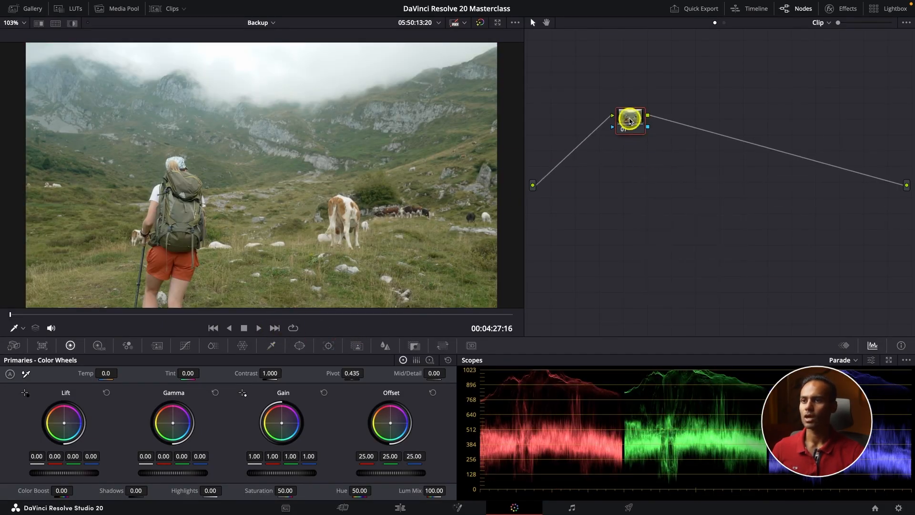
Step: Add a Color Space Transform to the first node with its output gamma set to Cineon Film Log
click(830, 9)
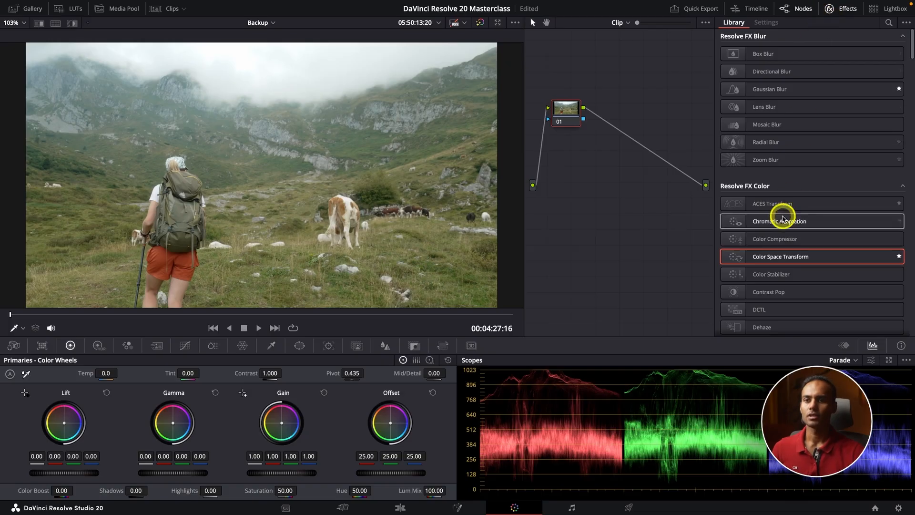
drag(768, 257, 568, 115)
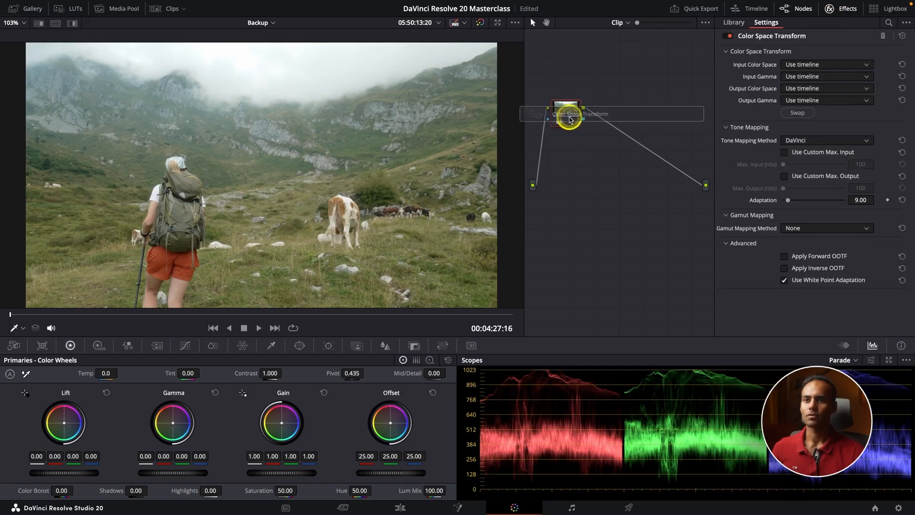
click(865, 102)
key(c)
key(c)
key(c)
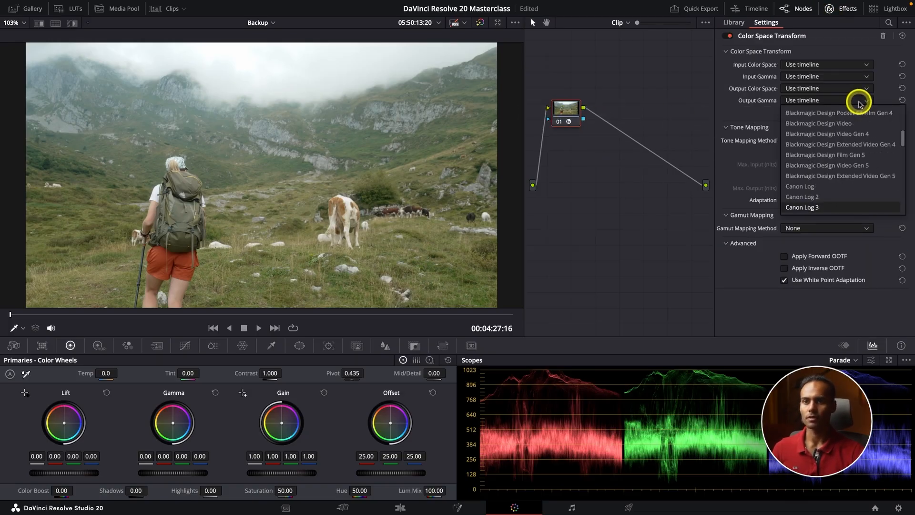
key(Return)
click(847, 9)
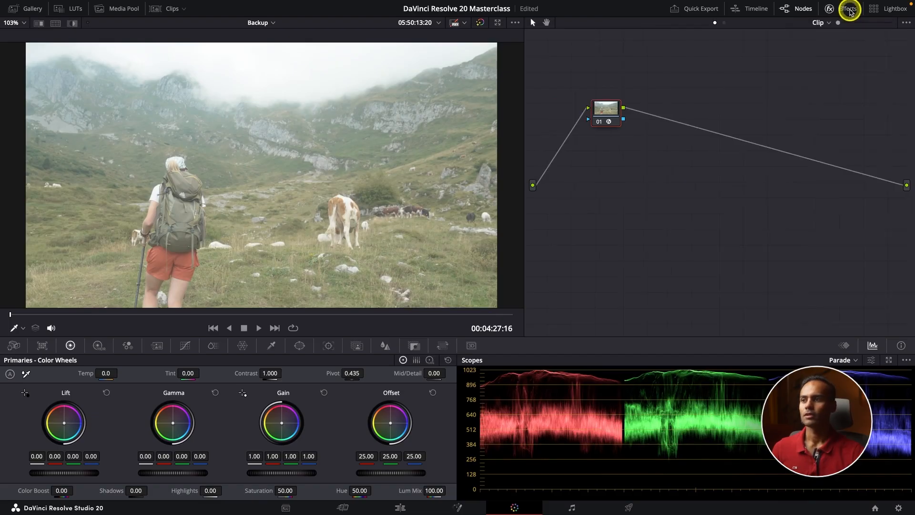
Step: Add a serial node well after the transform node, compare the Film Looks LUTs on it, and apply Rec709 Kodak 2383 D60
key(alt+s)
drag(652, 112, 796, 117)
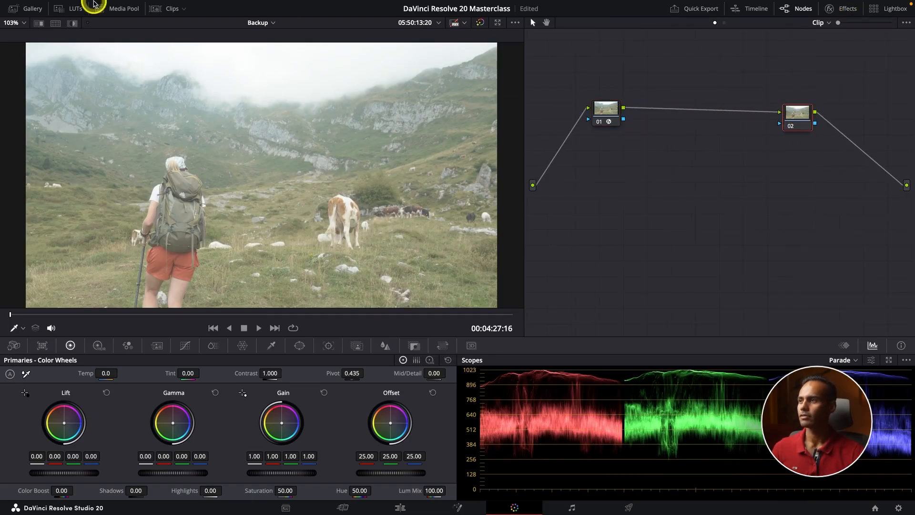
click(66, 8)
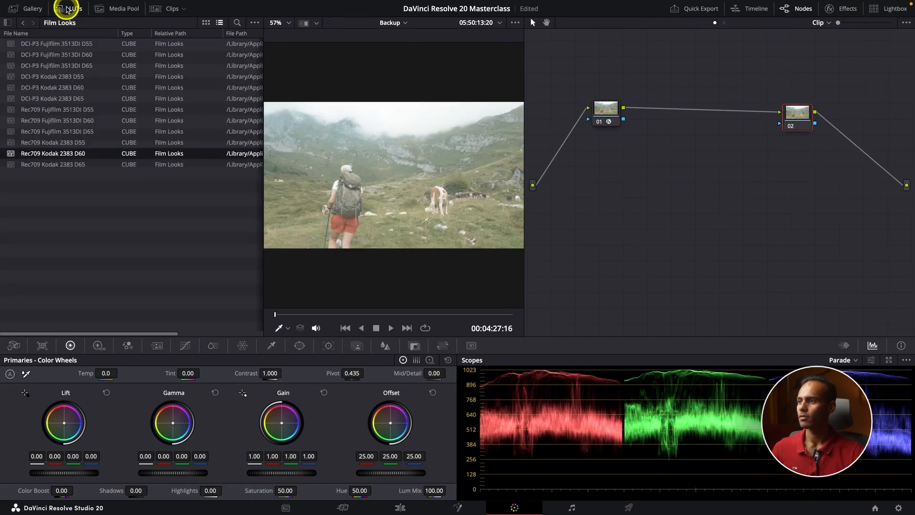
click(59, 146)
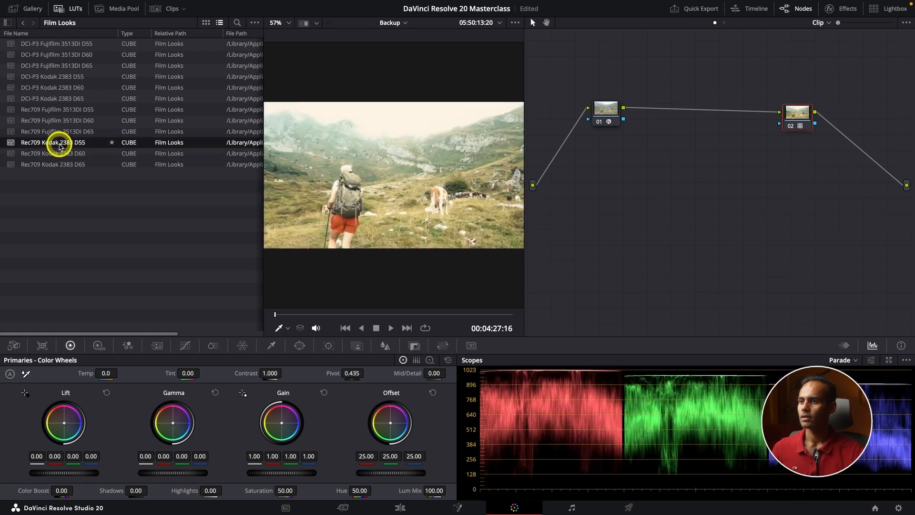
click(60, 153)
click(71, 120)
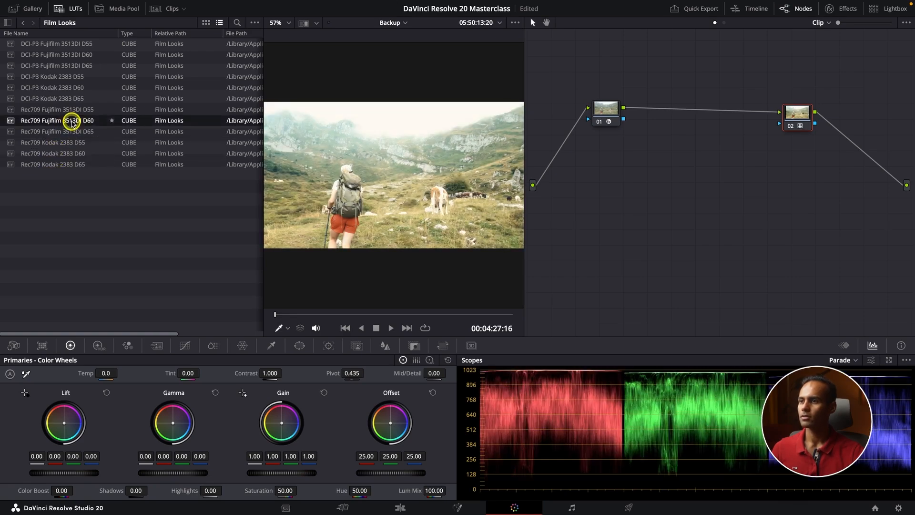
click(68, 98)
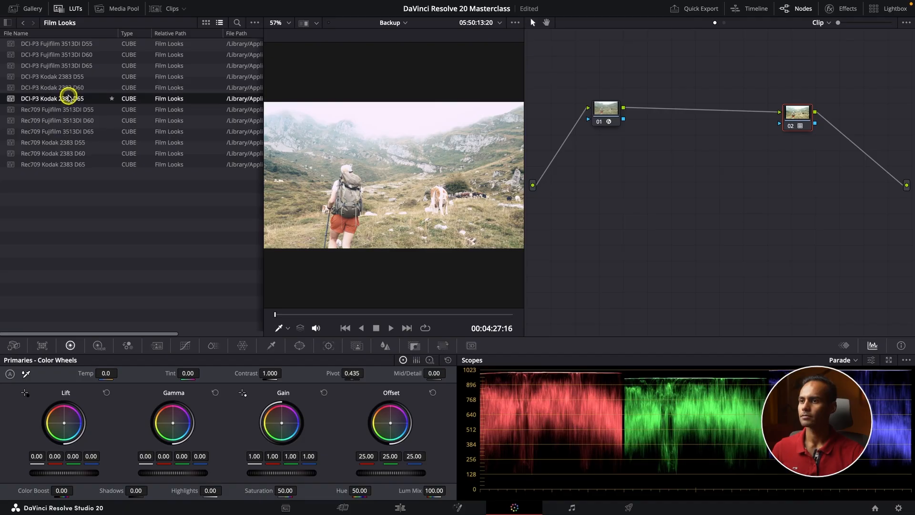
click(69, 43)
click(61, 142)
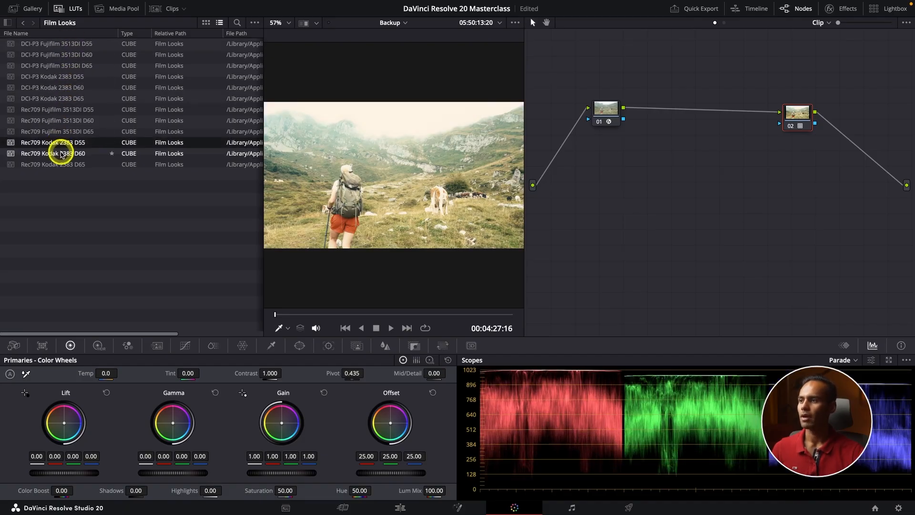
click(65, 153)
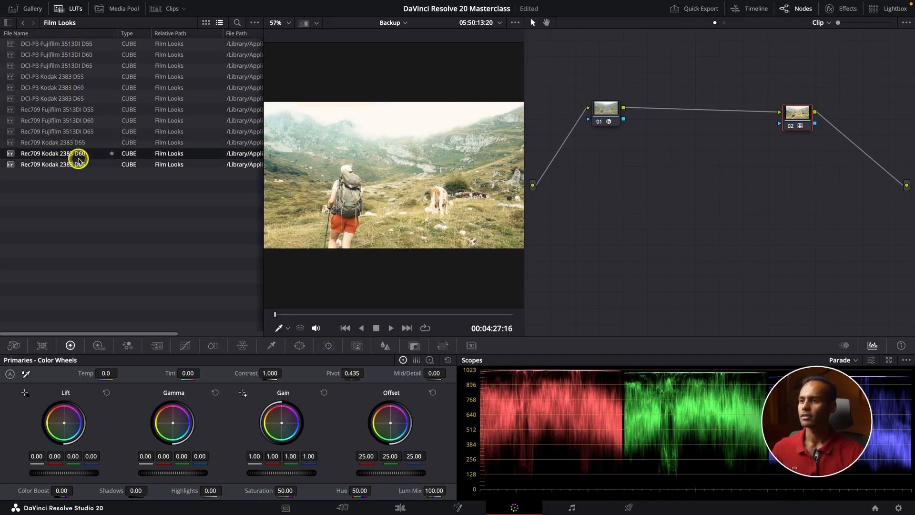
click(70, 16)
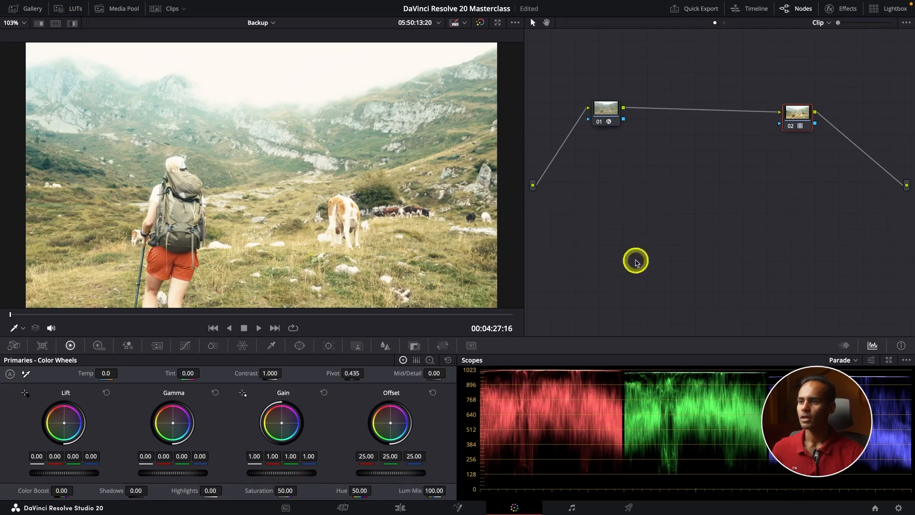
Step: Insert a serial node right after the transform node and set its gain to 0.93 and gamma to -0.02
click(606, 117)
key(alt+s)
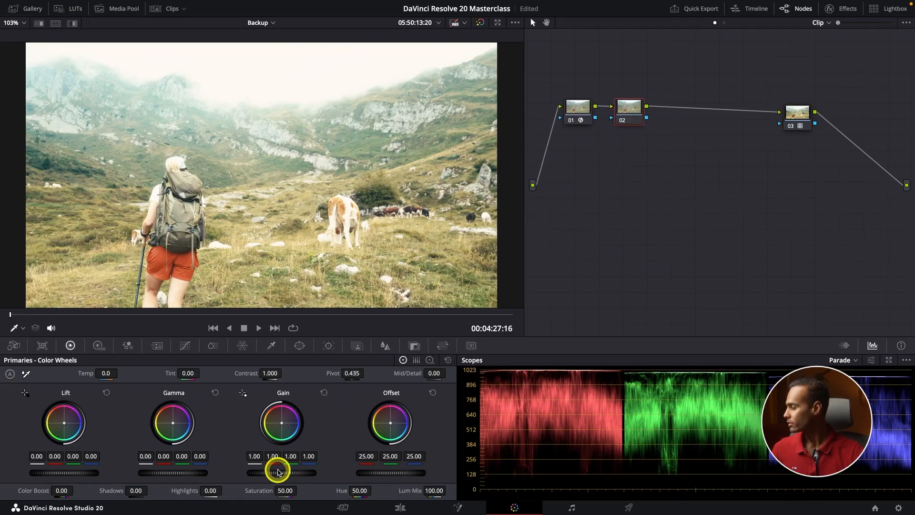
drag(291, 473, 262, 470)
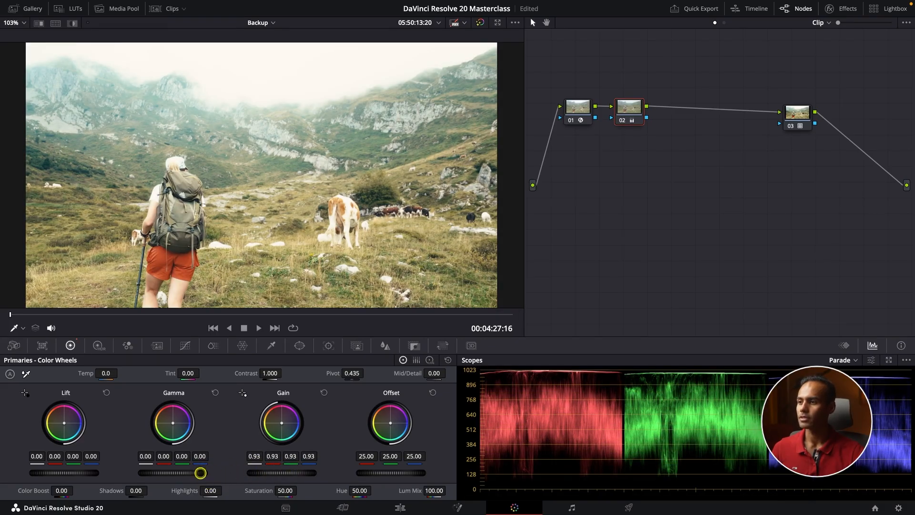
drag(201, 473, 147, 475)
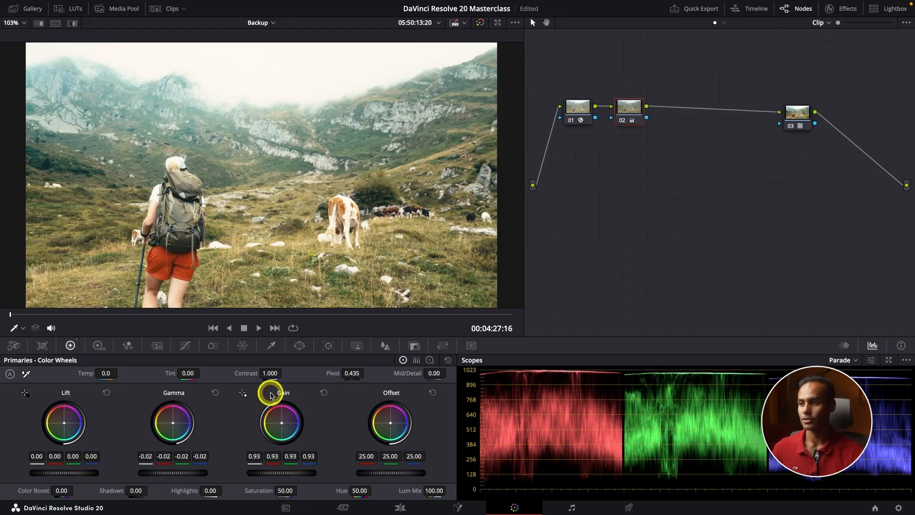
Step: Lower the white point of the custom curve on the second node, and switch that node off and on to compare
drag(791, 115, 798, 118)
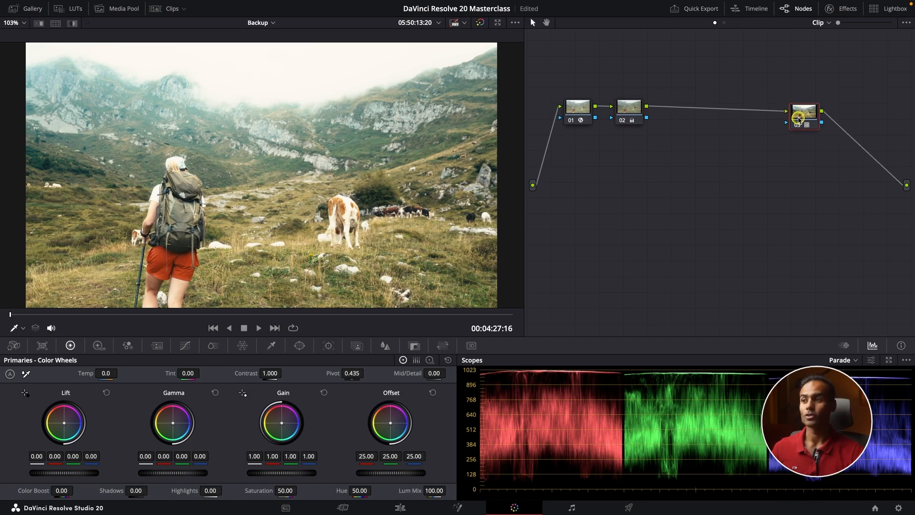
click(635, 106)
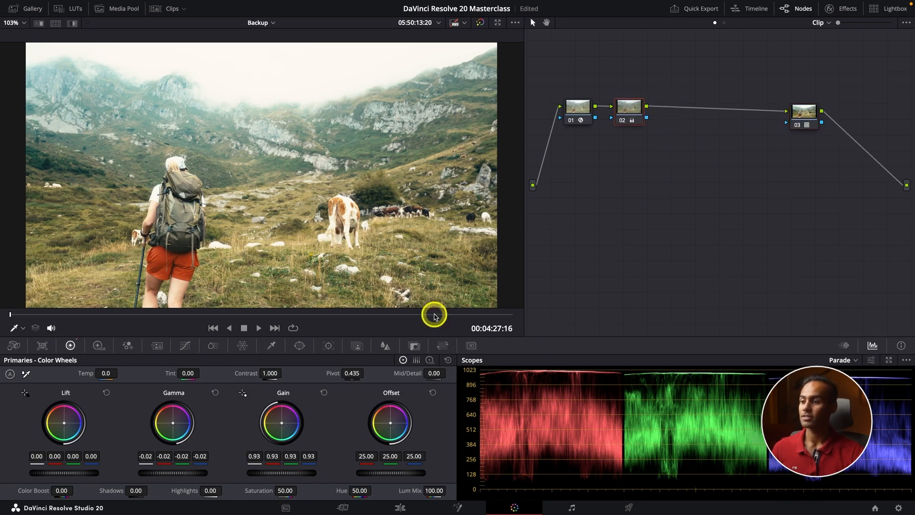
click(187, 348)
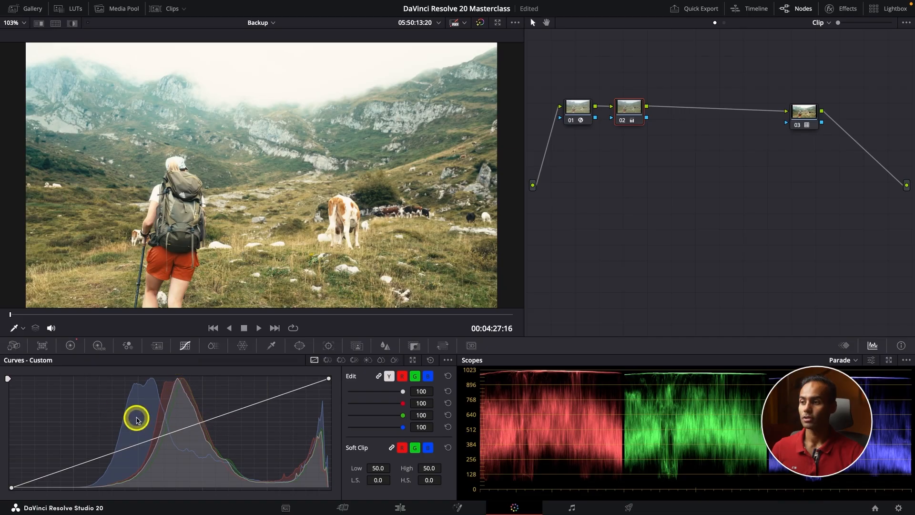
drag(329, 380, 339, 387)
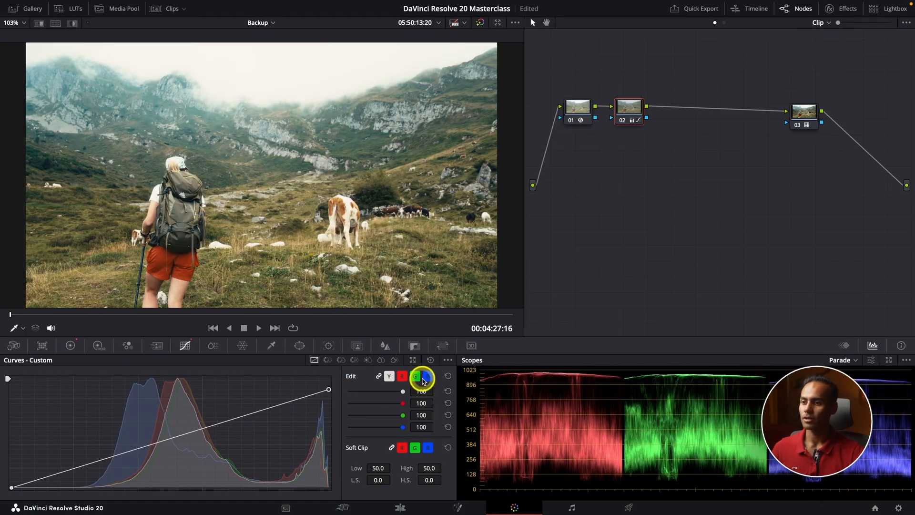
key(ctrl+d)
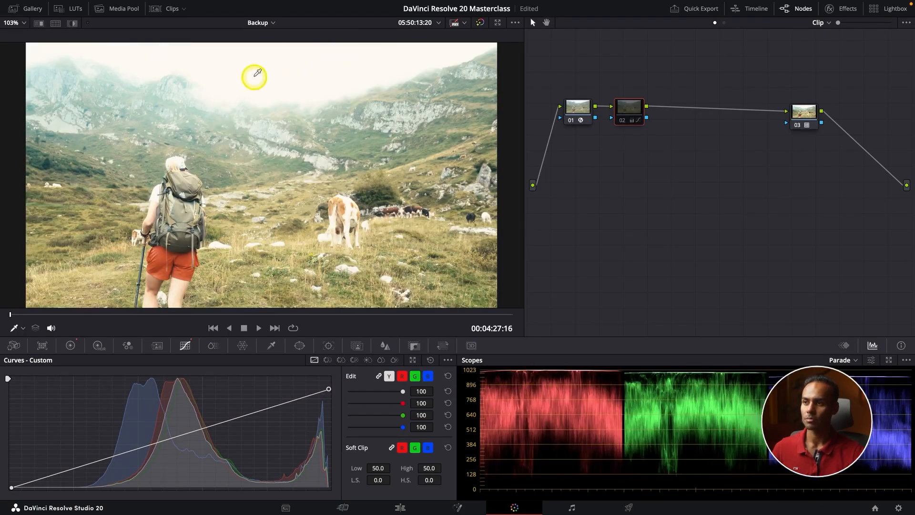
key(ctrl+d)
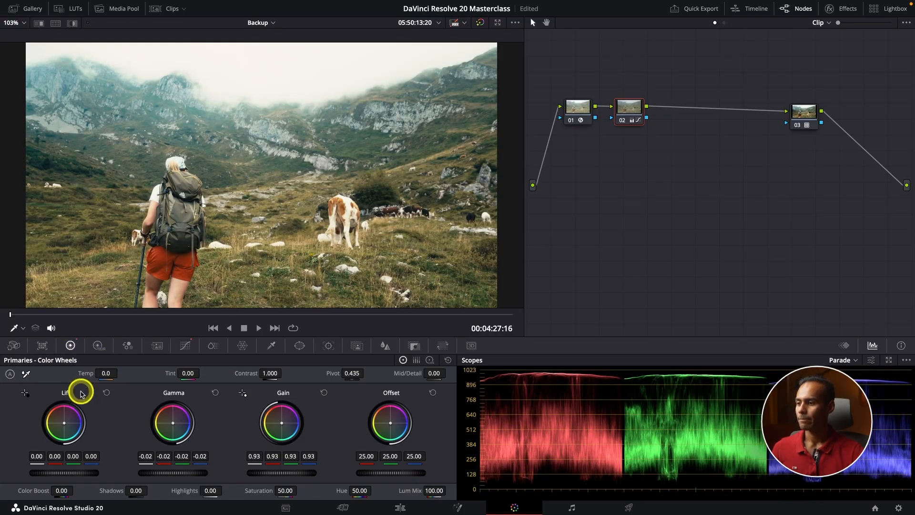
Step: Reset the gamma wheel on the second node and raise its shadows to 32
click(215, 393)
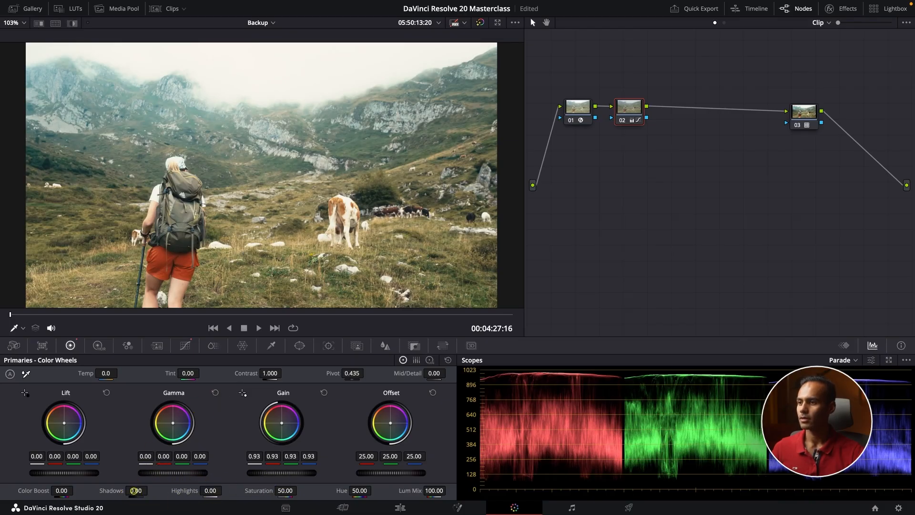
drag(135, 491, 163, 490)
Step: View the hiker shot full screen and switch the whole grade off and on to compare it with the original
drag(856, 193, 557, 94)
key(super+f)
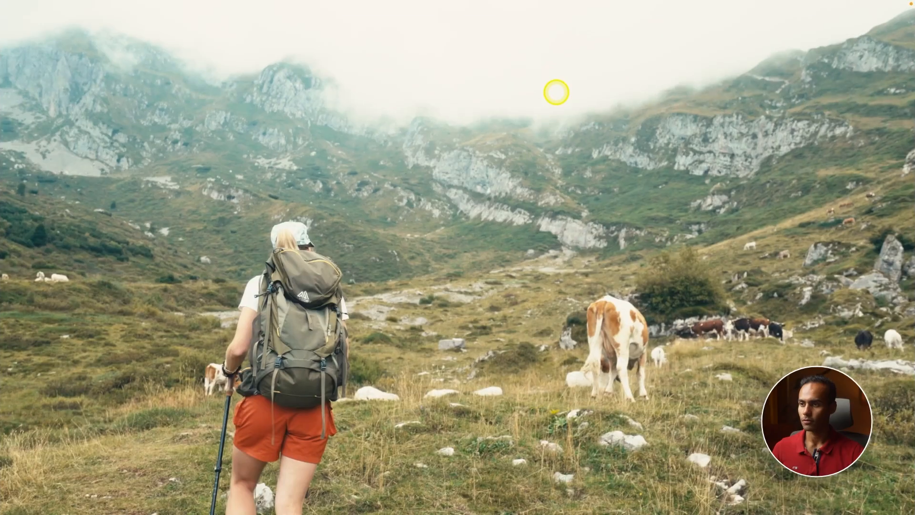
key(ctrl+d)
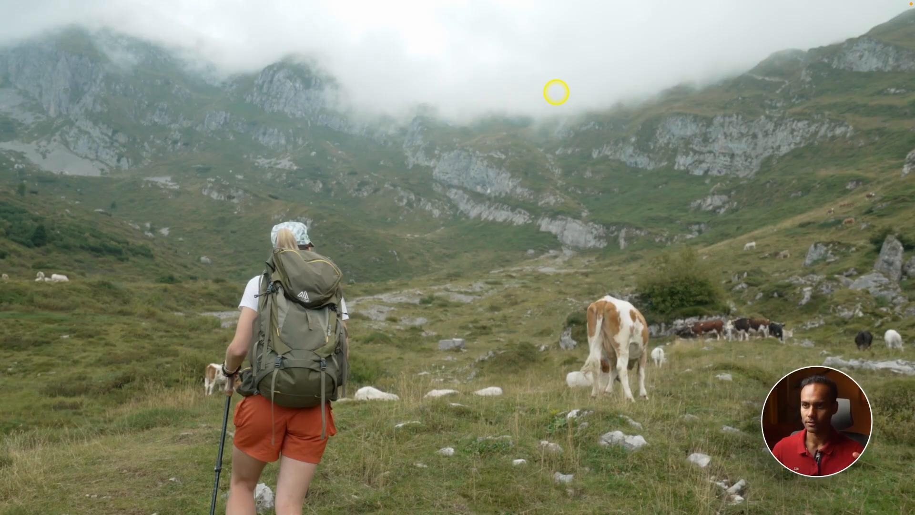
key(ctrl+d)
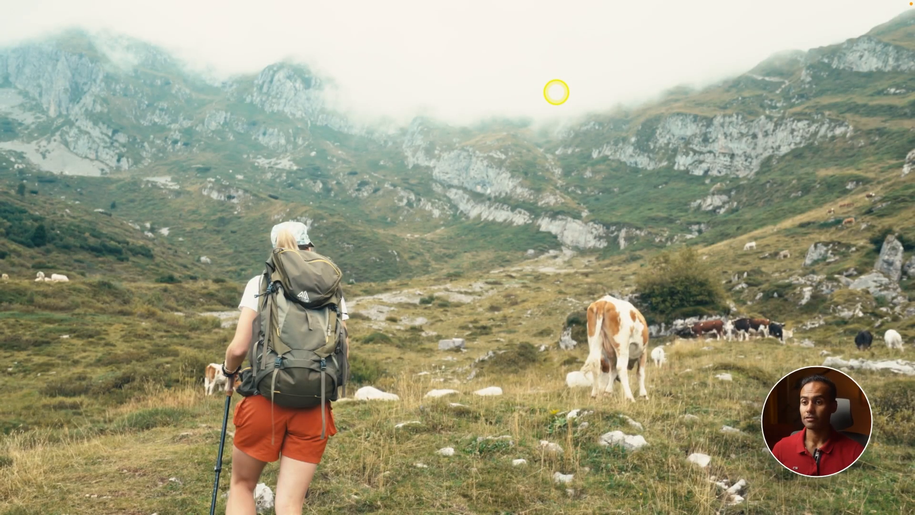
key(super+f)
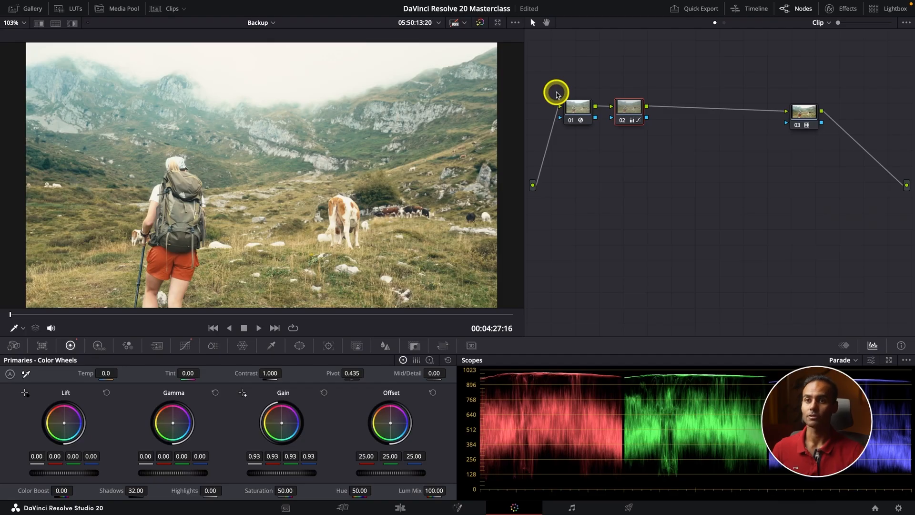
Step: Select the third node and open the Film Looks LUTs for it
click(806, 112)
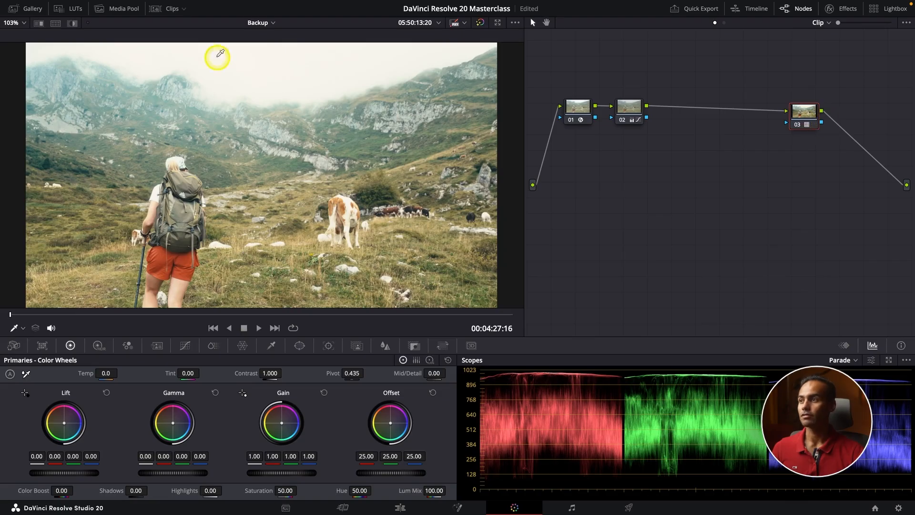
click(56, 18)
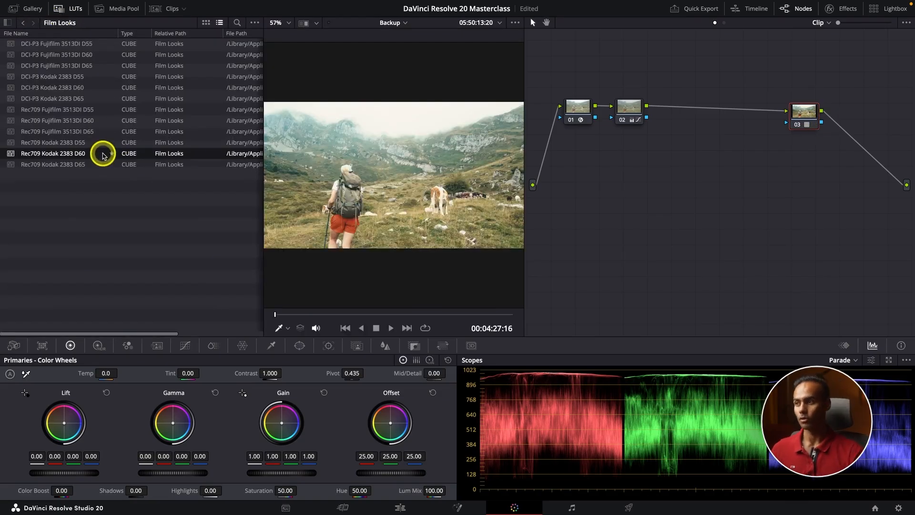